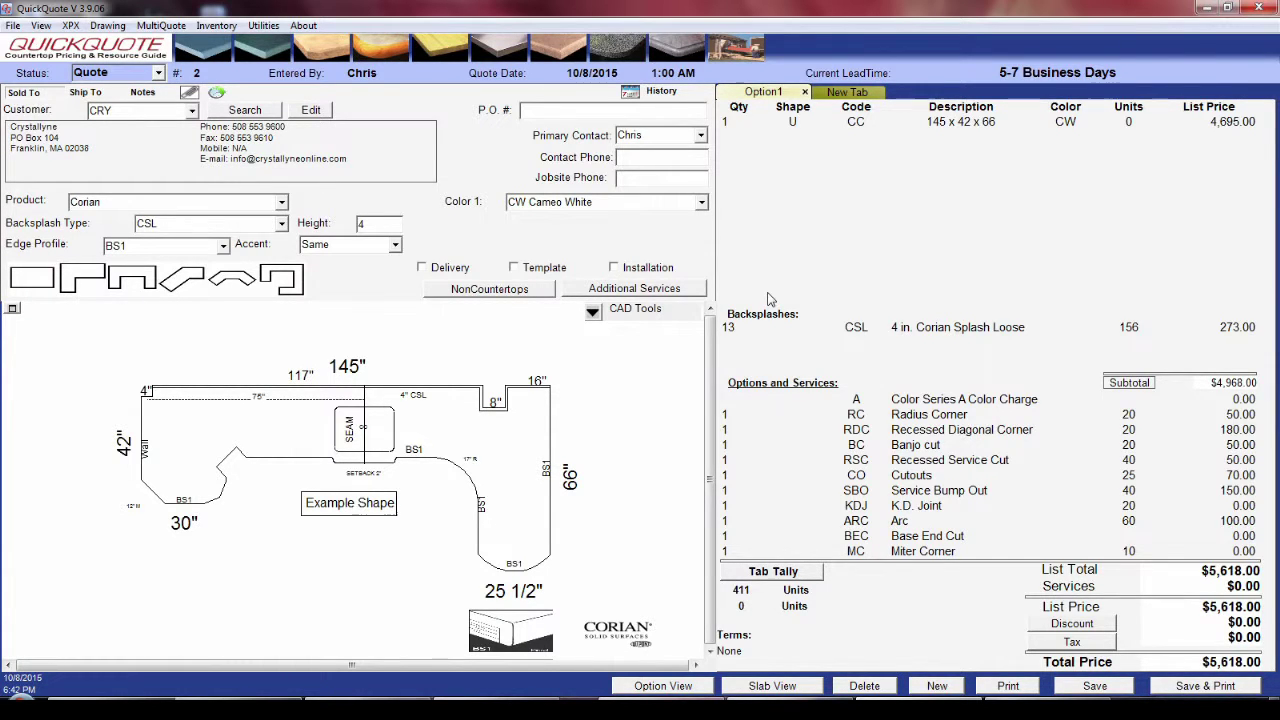
- Switch from the QuickQuote example quote to the Crystallyne website in Chrome
key(alt+Tab)
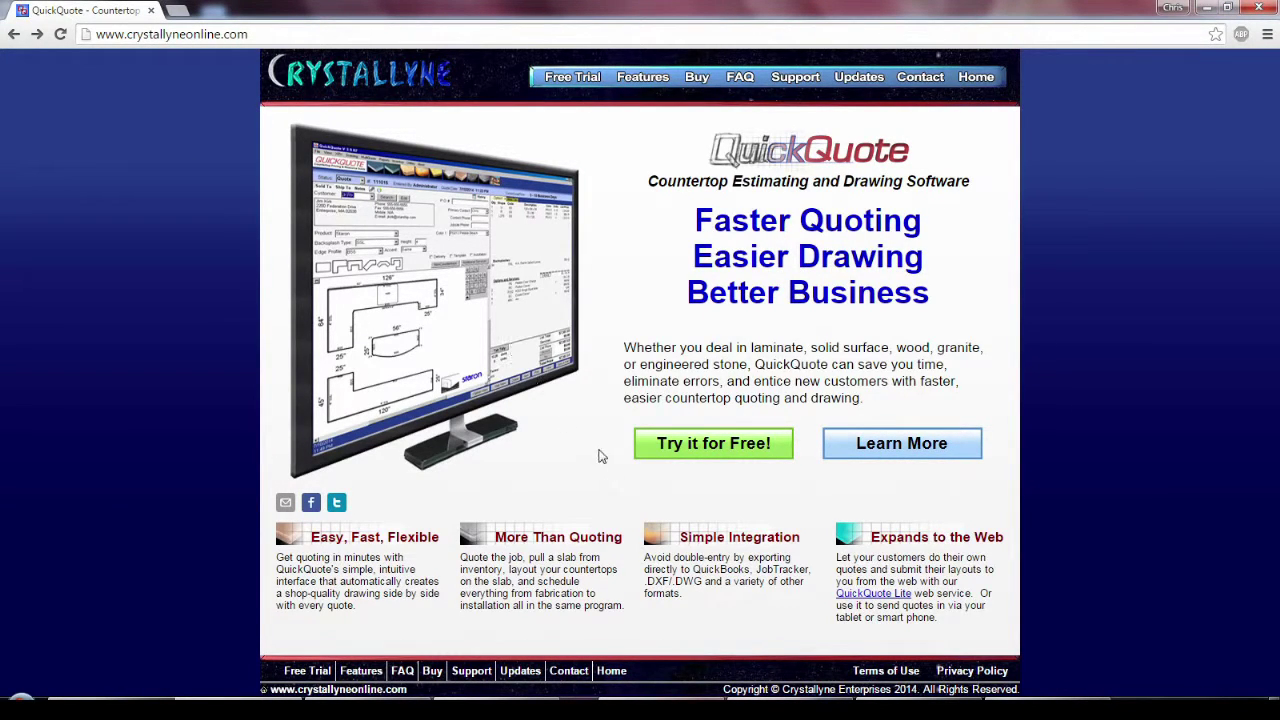
- Open the 'Try it for Free!' QuickQuote trial page on the Crystallyne site
click(704, 455)
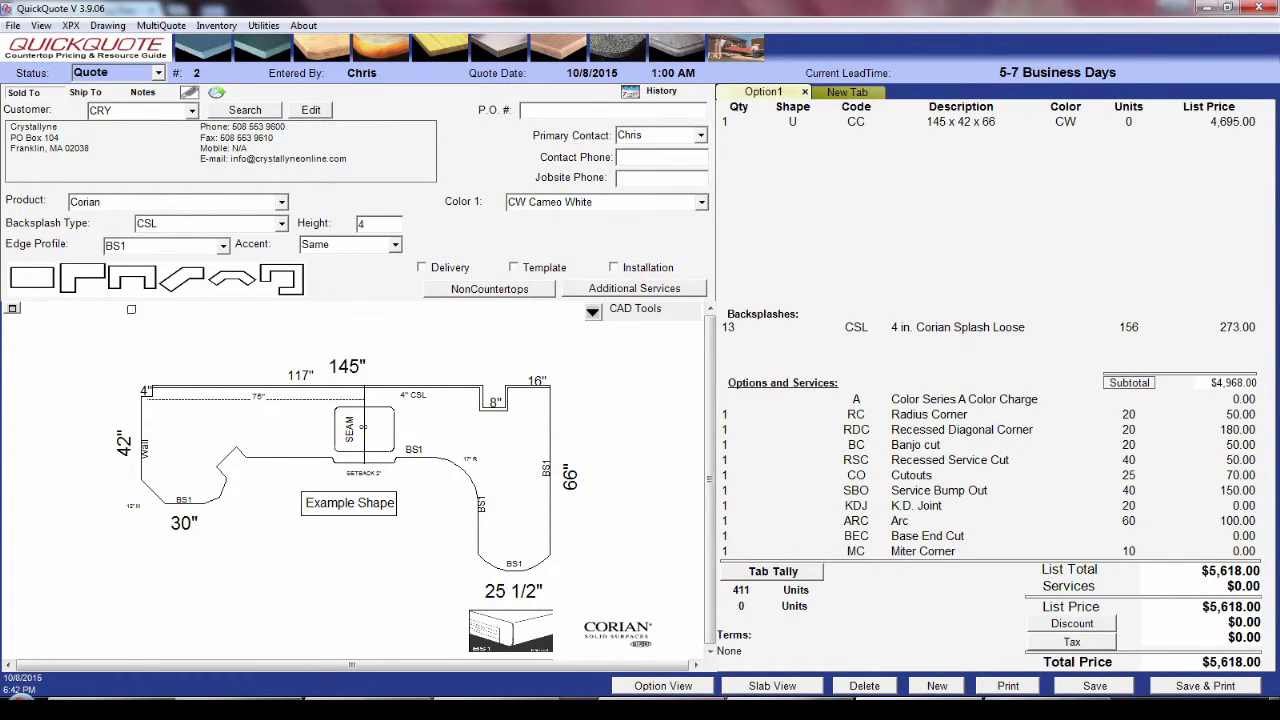
- Start a new U-shaped countertop and orient it with the long run on top, legs down
mouse_move(112, 284)
click(137, 290)
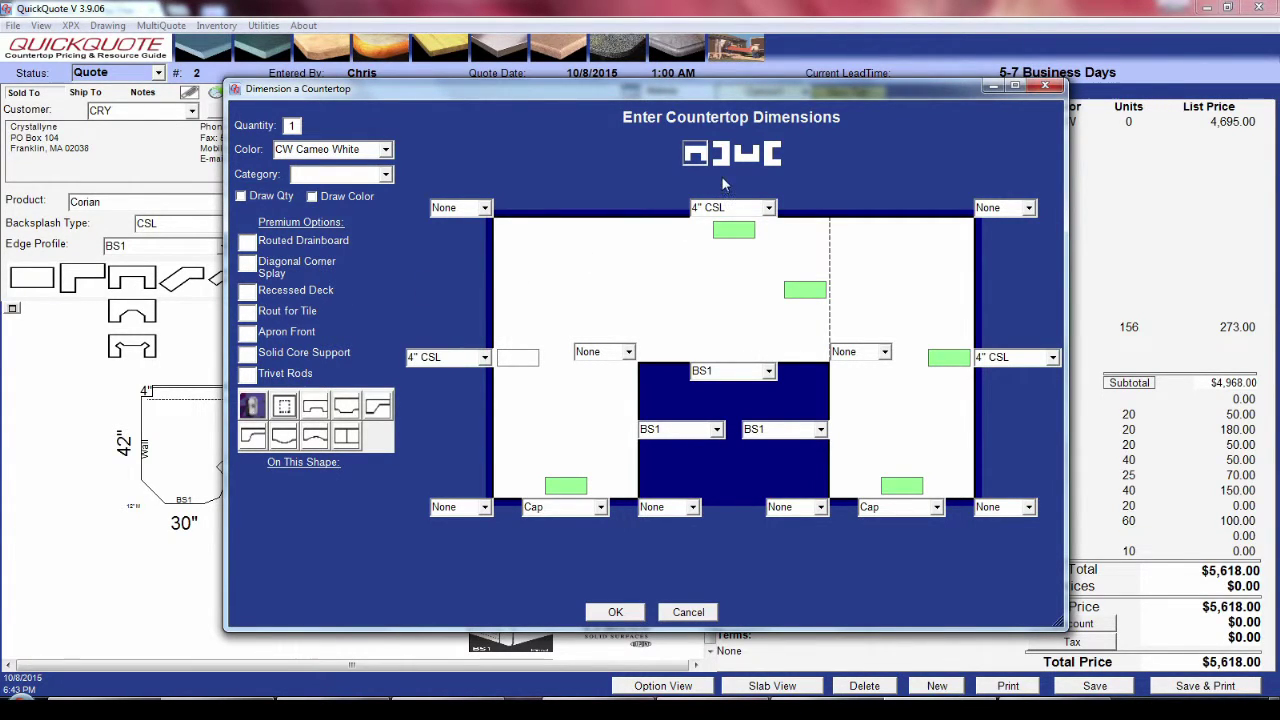
click(716, 160)
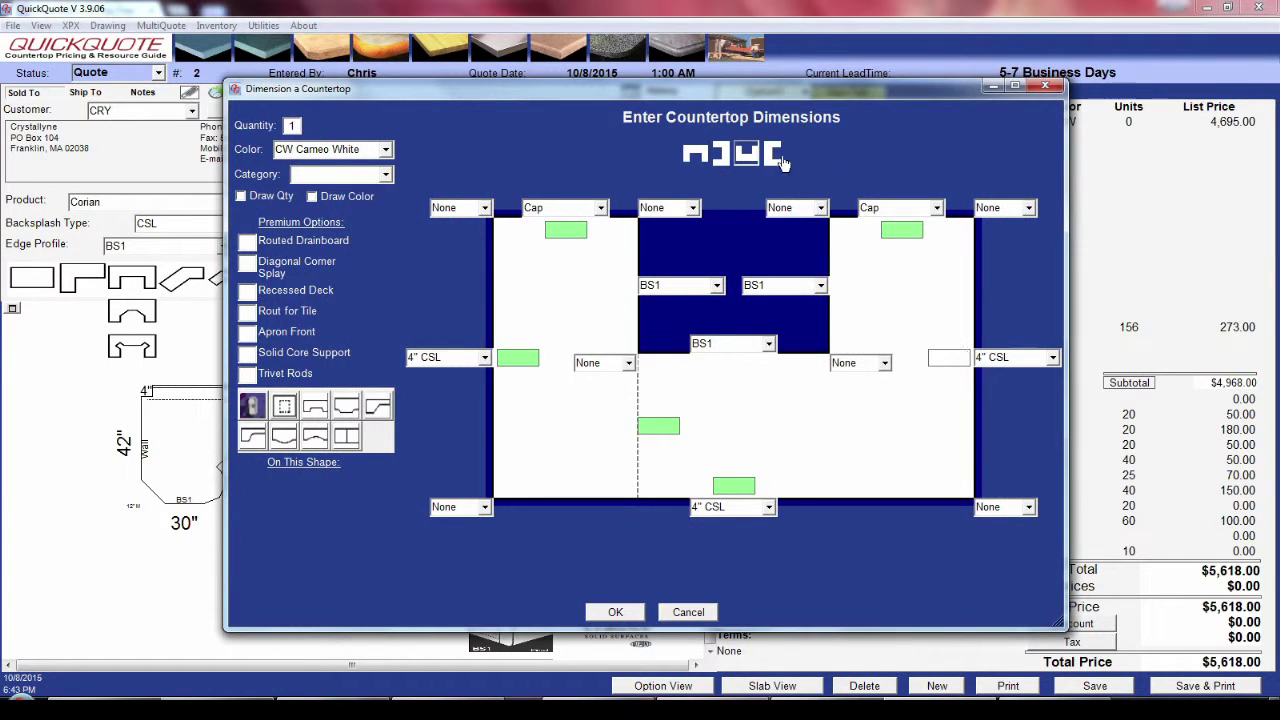
click(780, 156)
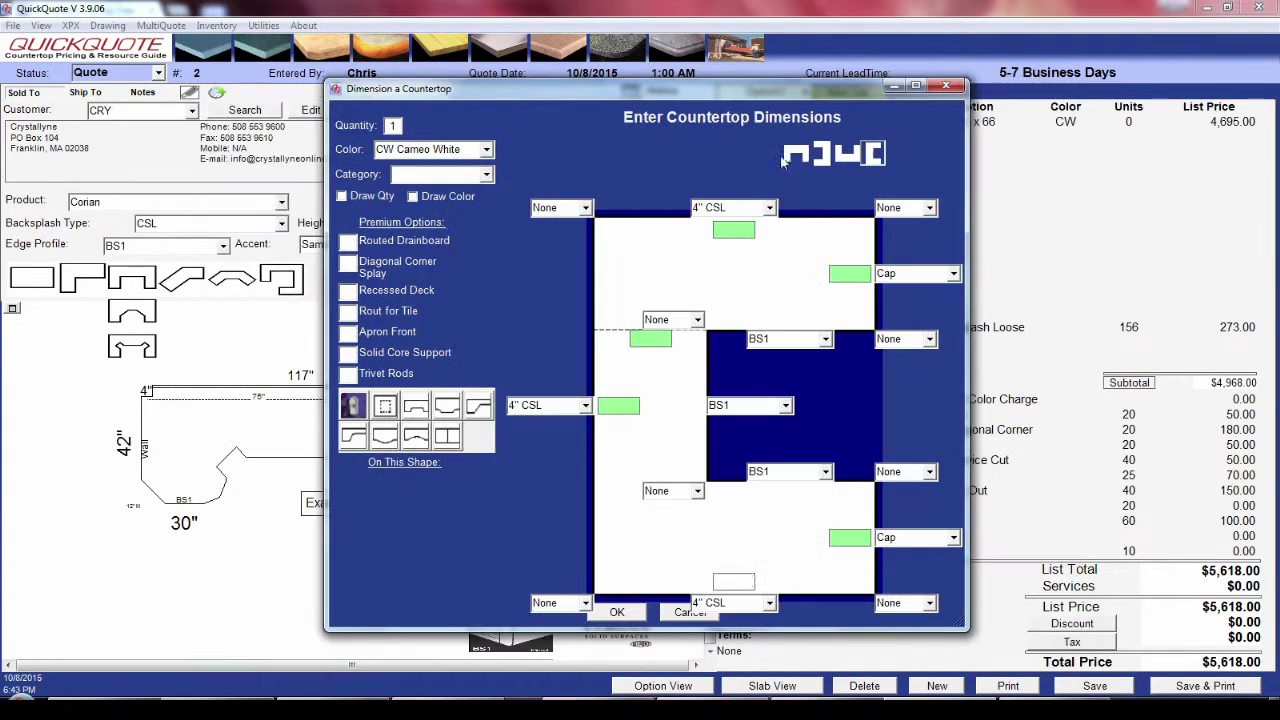
click(786, 162)
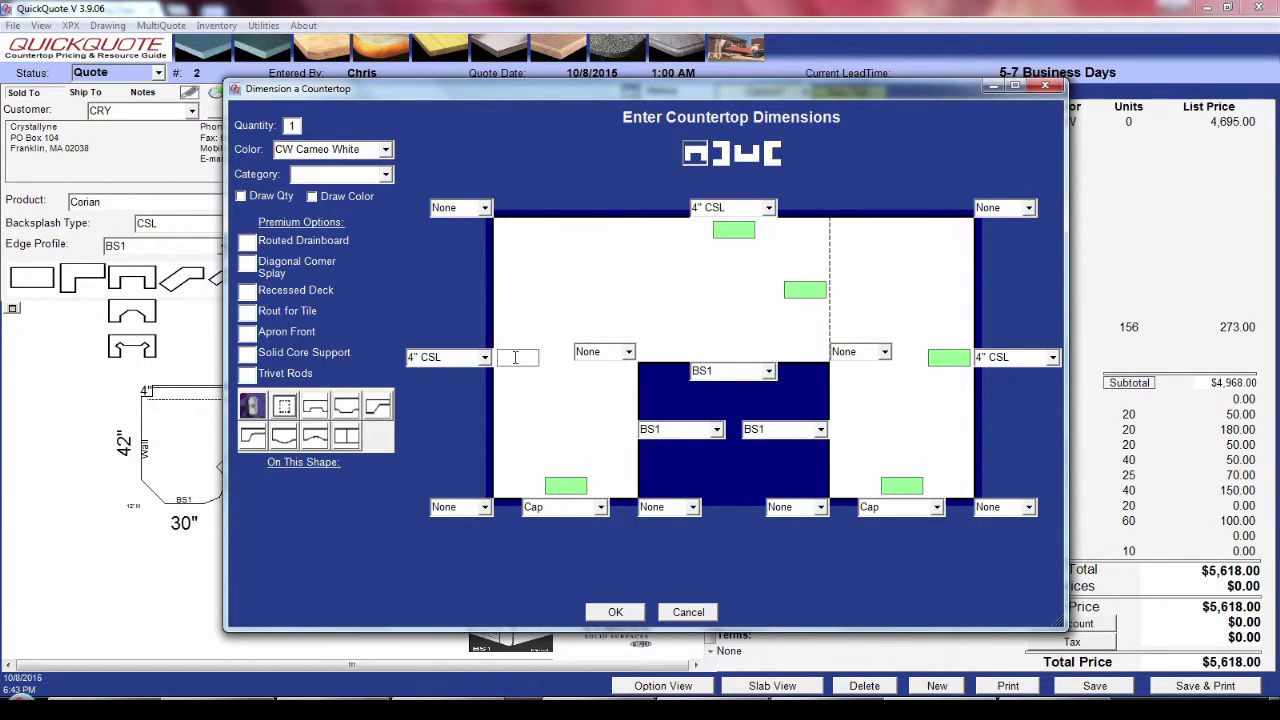
- Enter edge lengths 42, 145, 66, 30, 27.5 and 25 1/2 for the U top
text(42)
key(Tab)
text(145)
key(Tab)
text(66)
key(Tab)
text(30)
key(Tab)
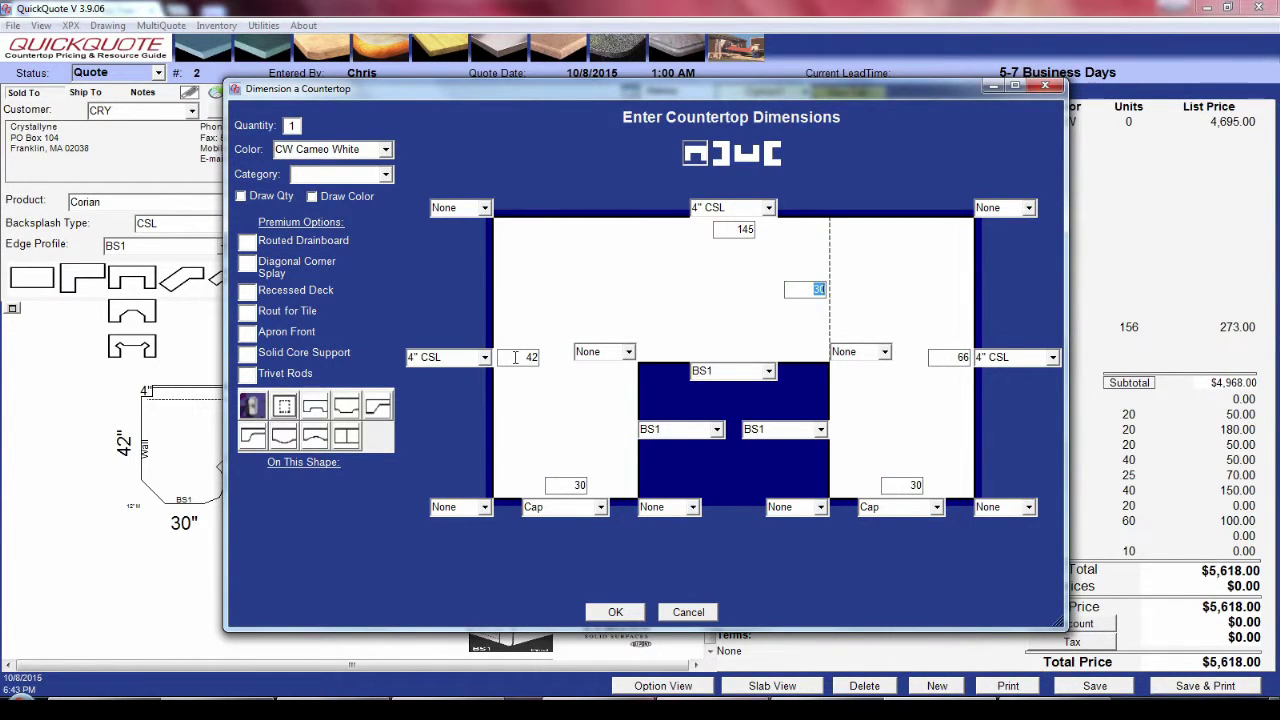
text(27.5)
key(Tab)
text(25 1/2)
- Set the left edge to Wall, and the right edge and both leg ends to BS1
click(484, 357)
click(444, 438)
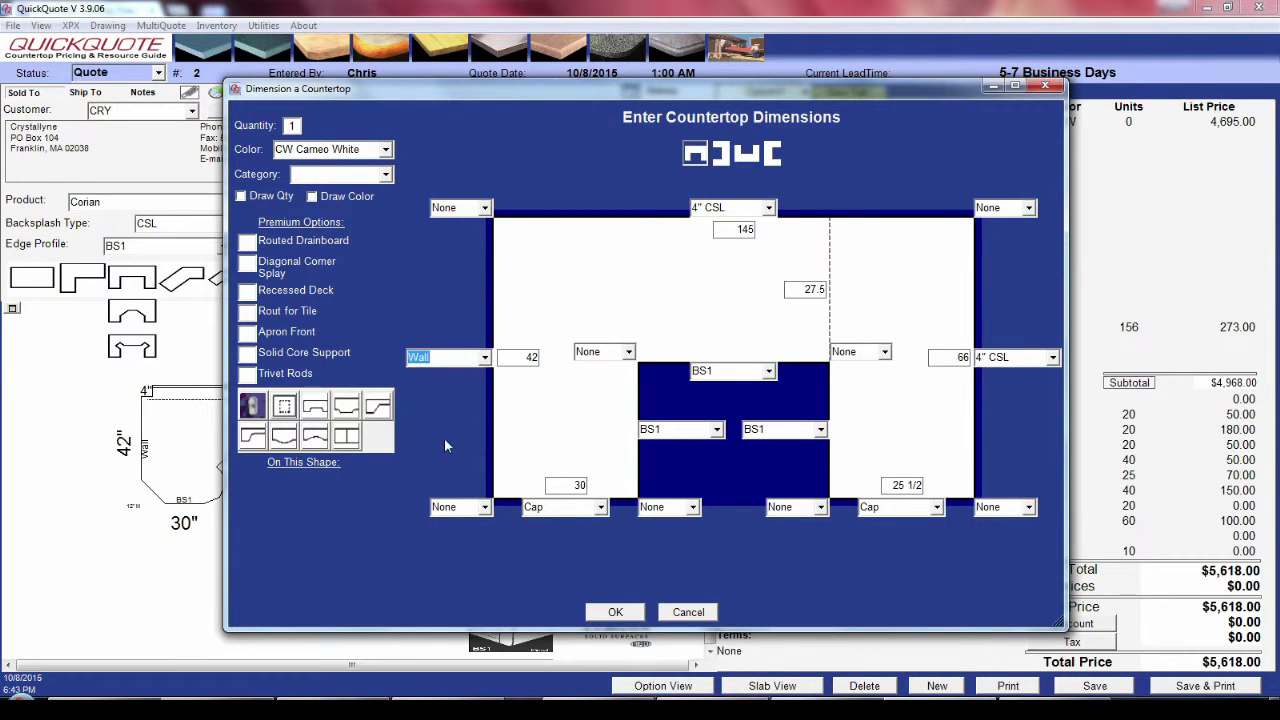
click(1052, 357)
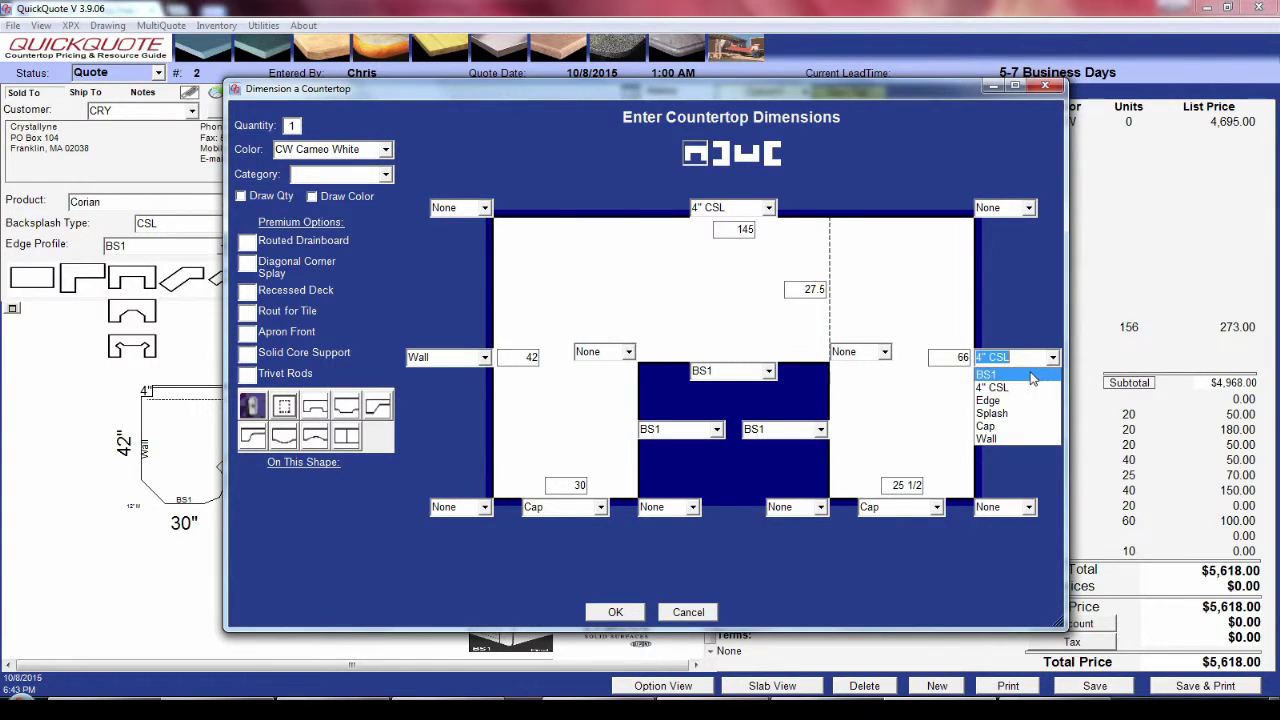
click(1030, 375)
click(938, 508)
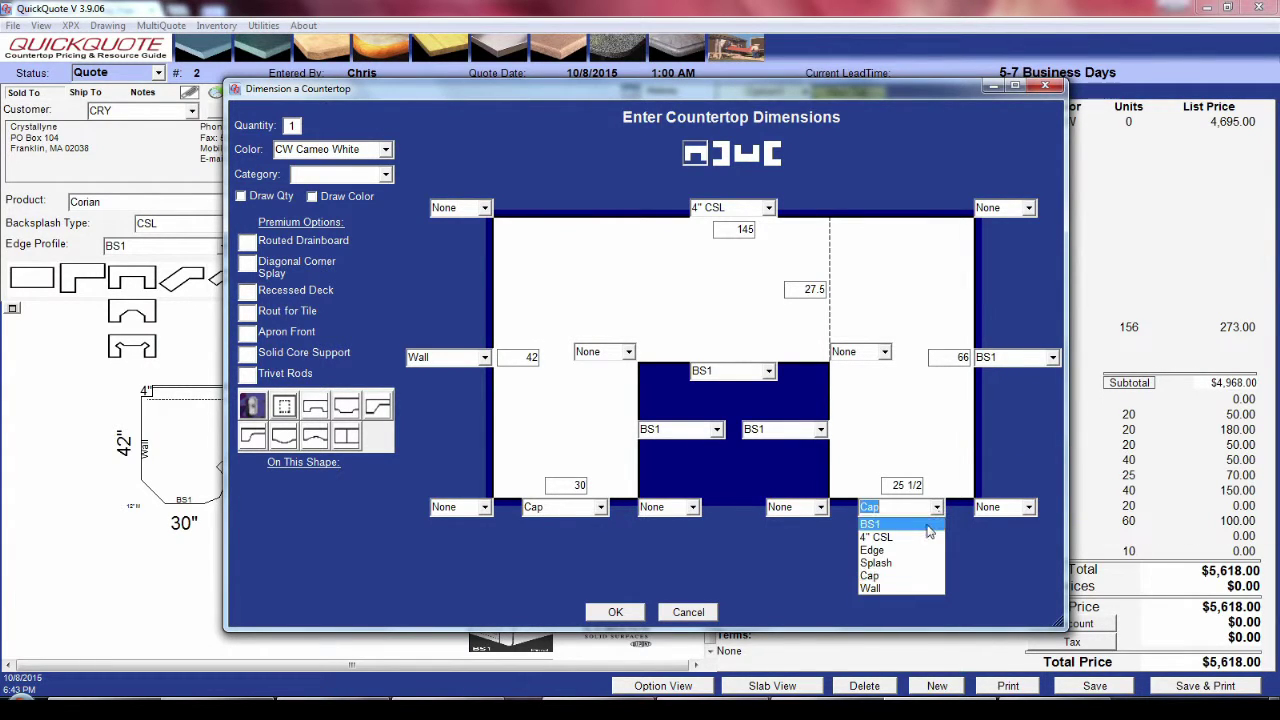
click(928, 526)
click(599, 508)
click(587, 528)
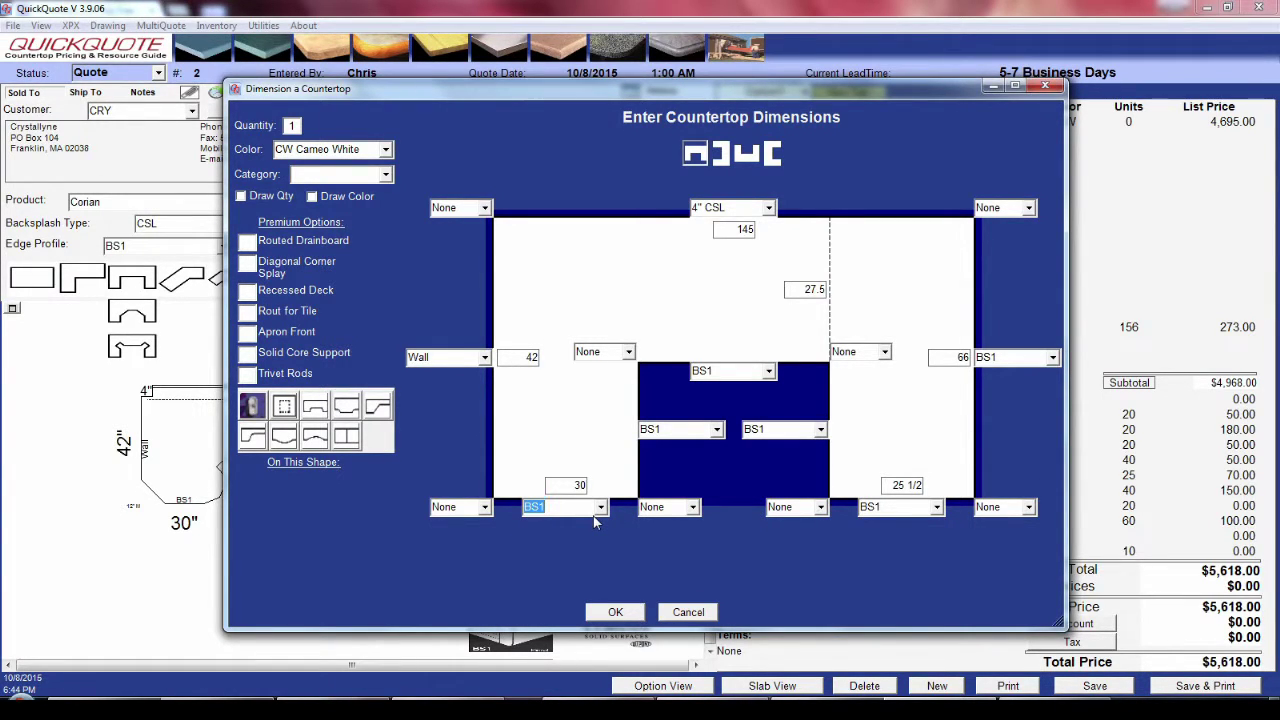
- Clip the outer lower-left corner with a 12-inch Clip/Miter
click(486, 508)
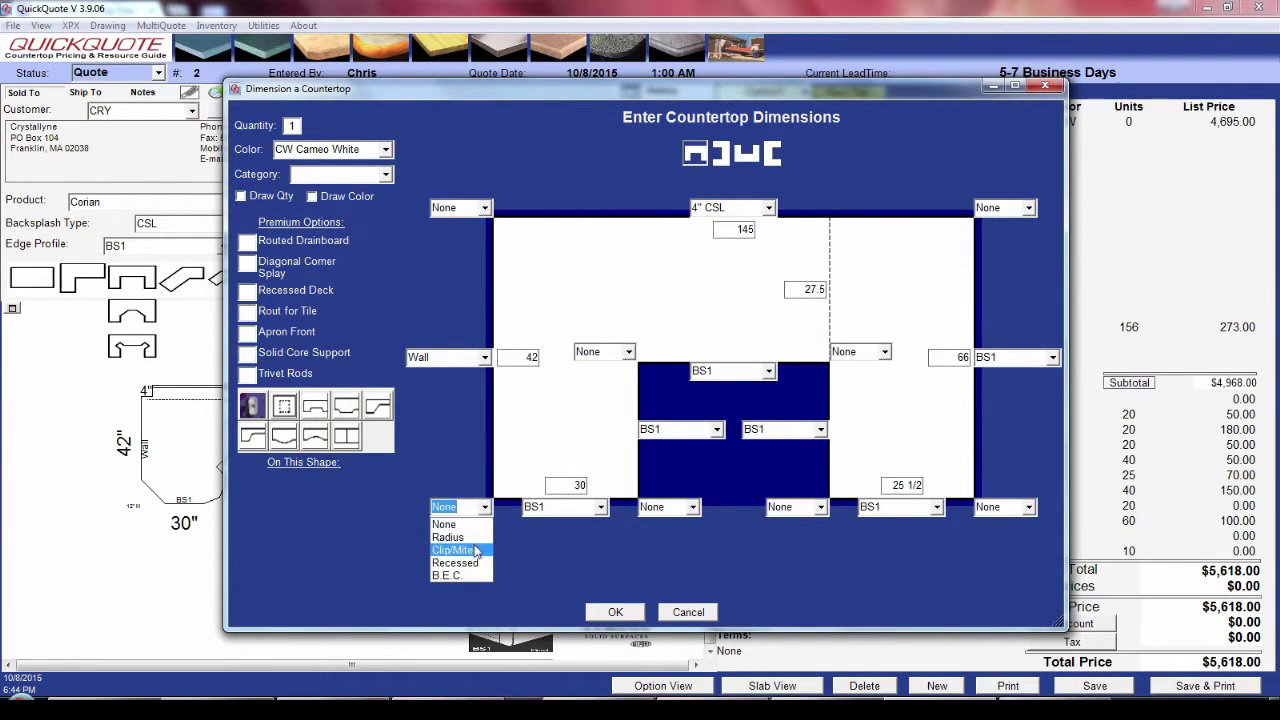
click(473, 551)
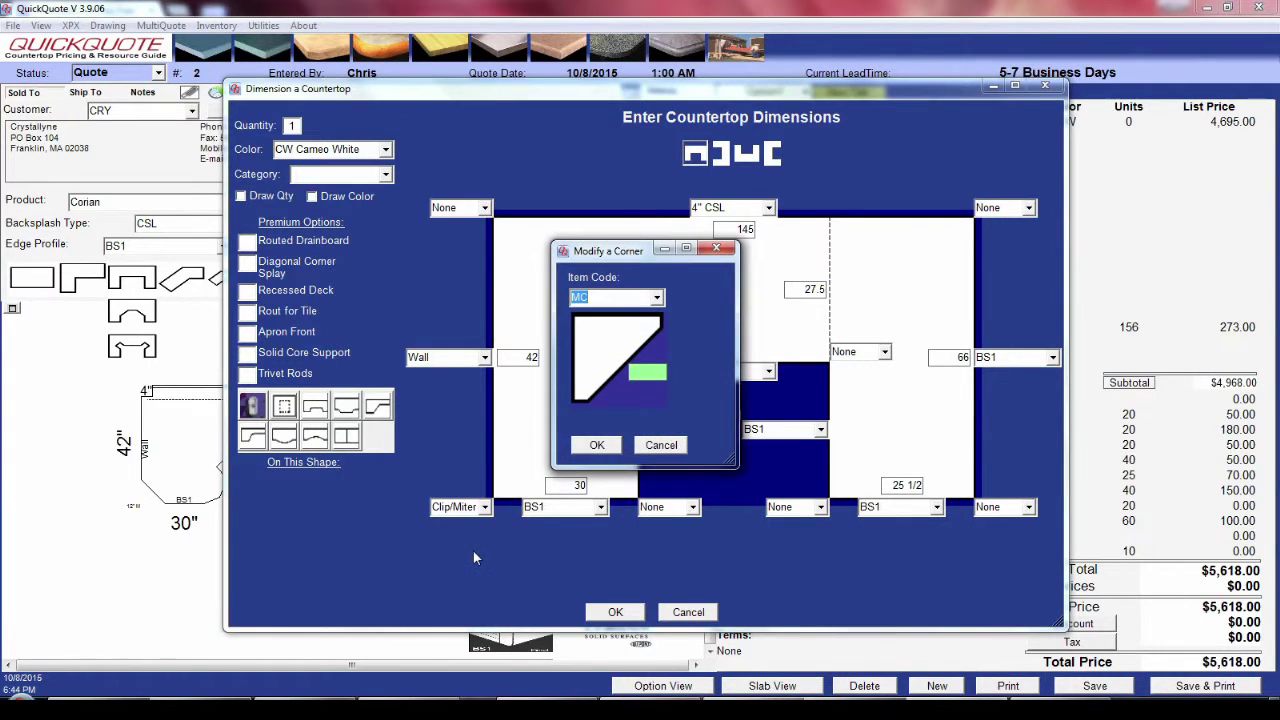
click(633, 372)
text(12)
key(Return)
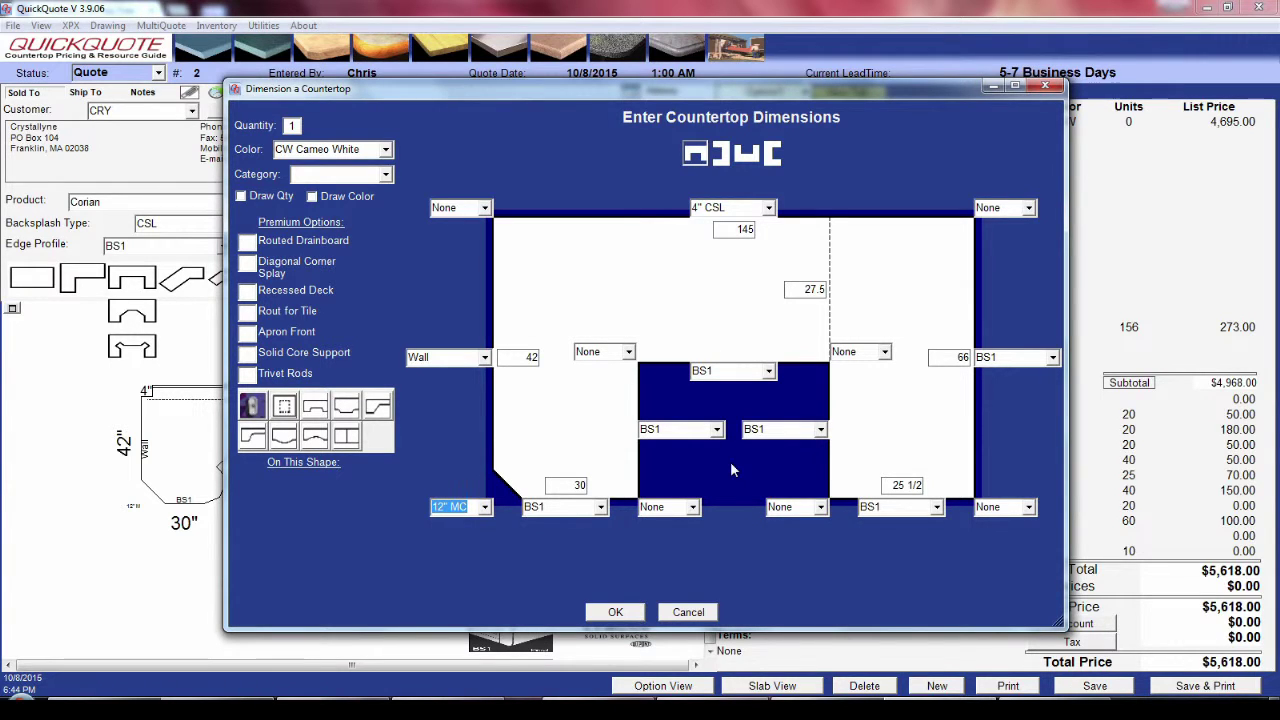
- Give the left leg's inner bottom corner a 9" x 9" base end cut
click(692, 507)
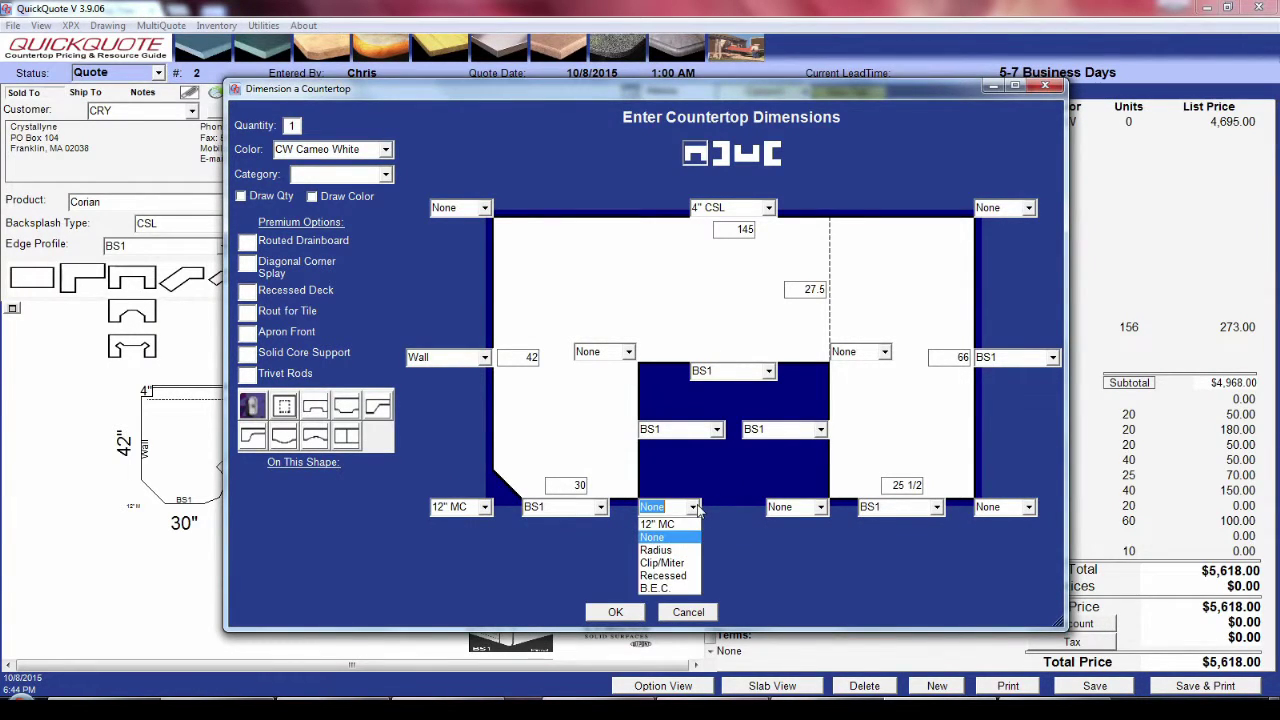
click(665, 588)
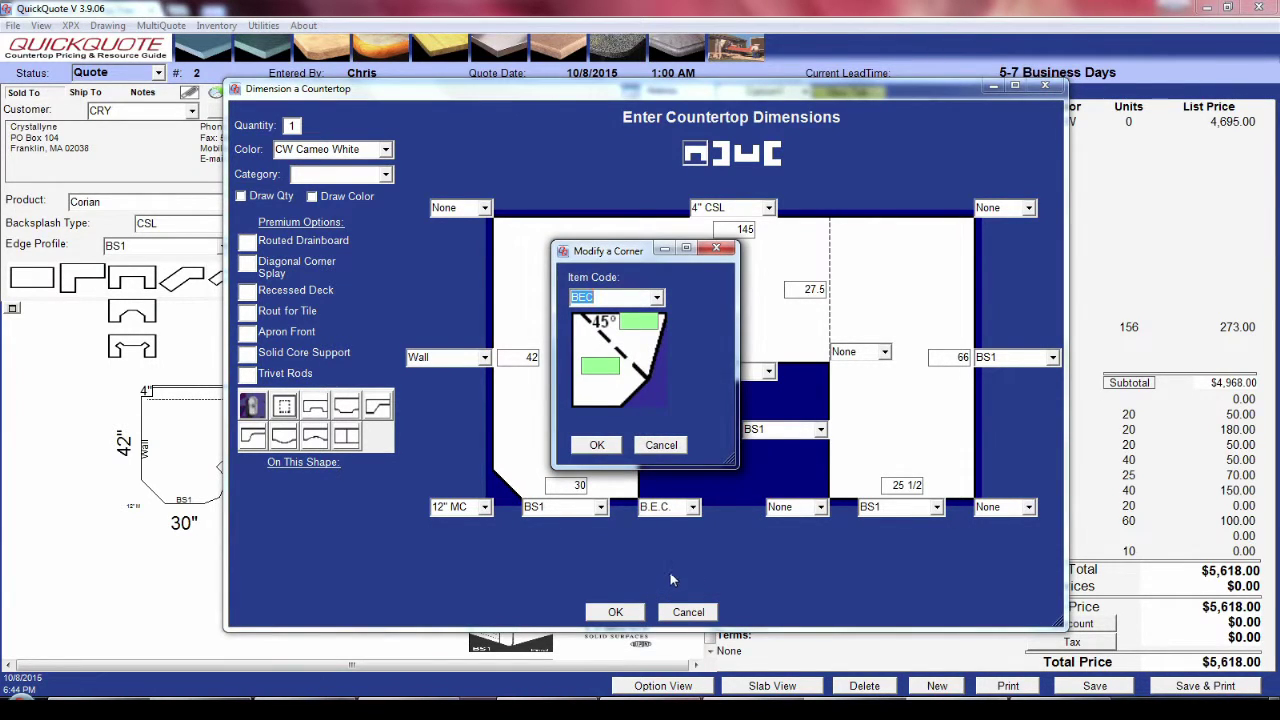
click(642, 324)
text(9)
click(611, 368)
click(600, 445)
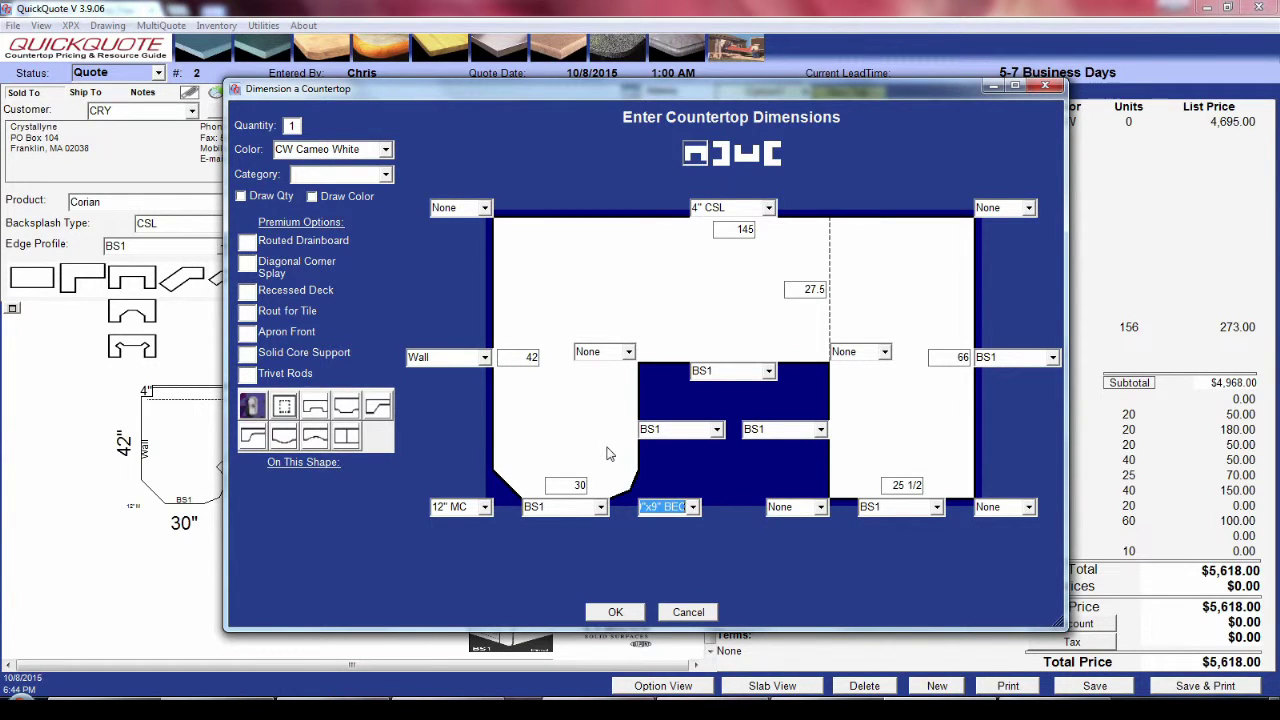
- Make the inside left corner a 10 x 5 recessed diagonal corner
click(629, 352)
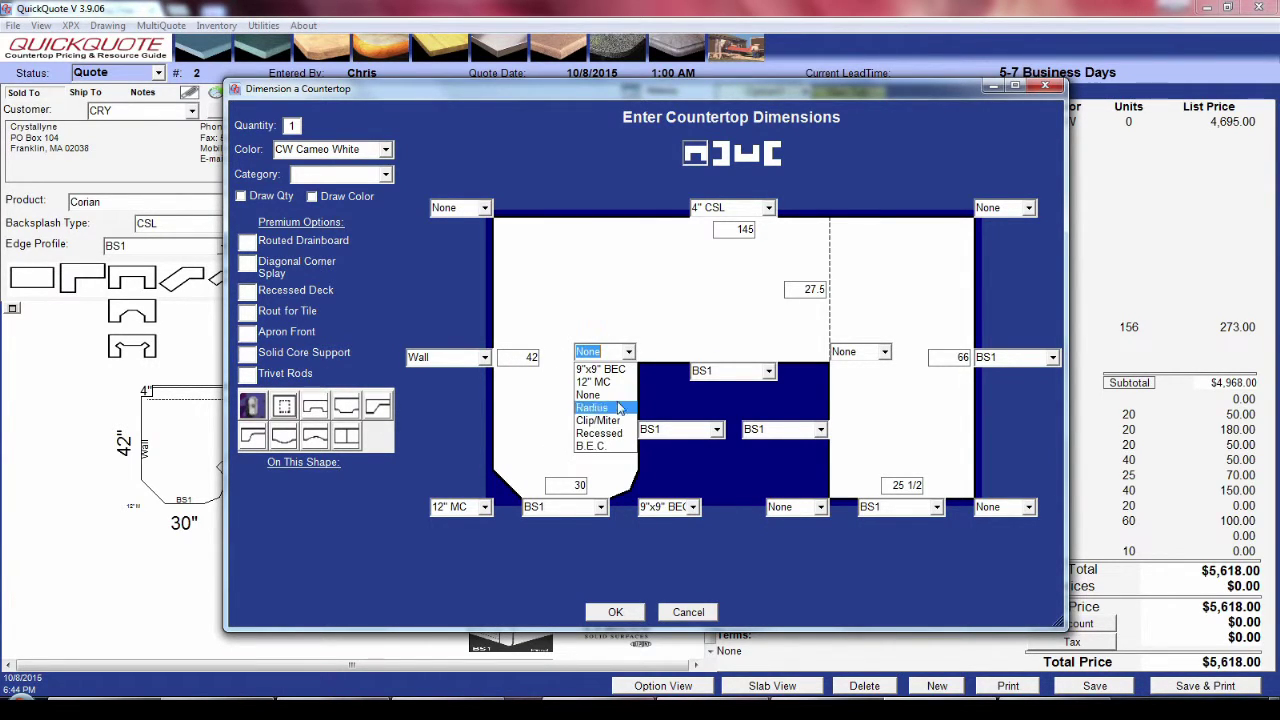
click(610, 434)
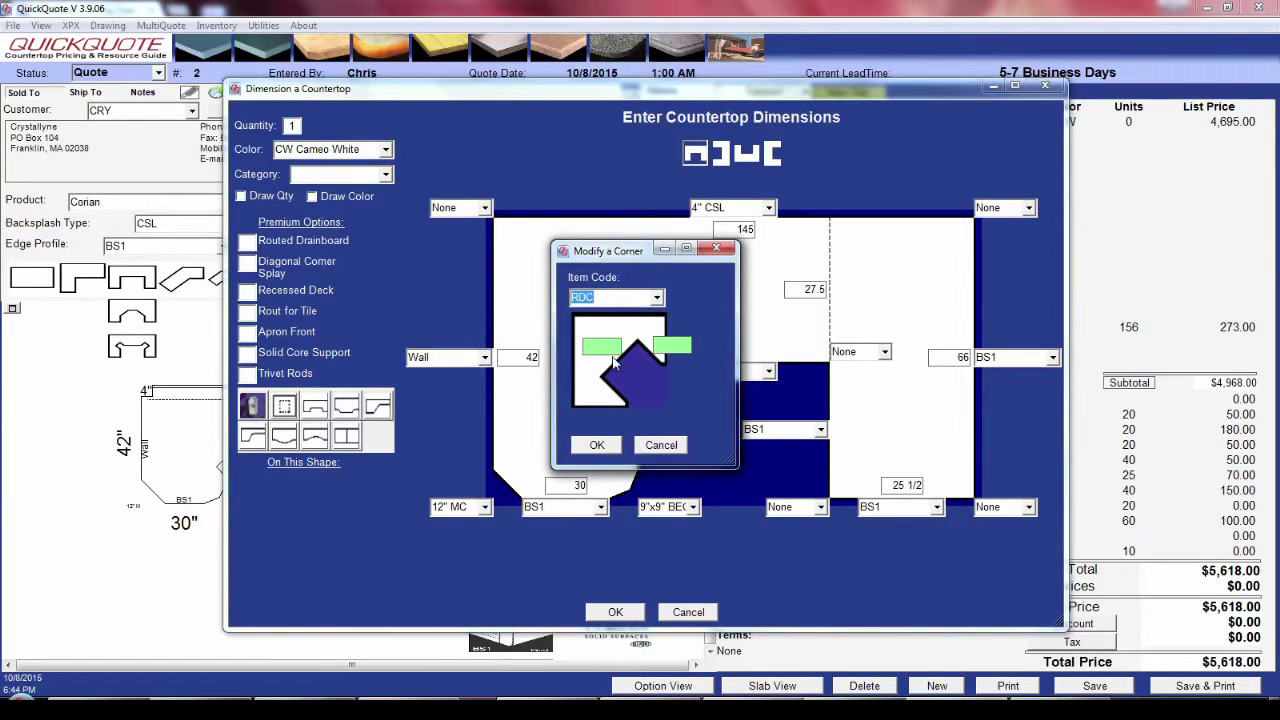
click(613, 348)
text(10)
key(Tab)
text(5)
key(Return)
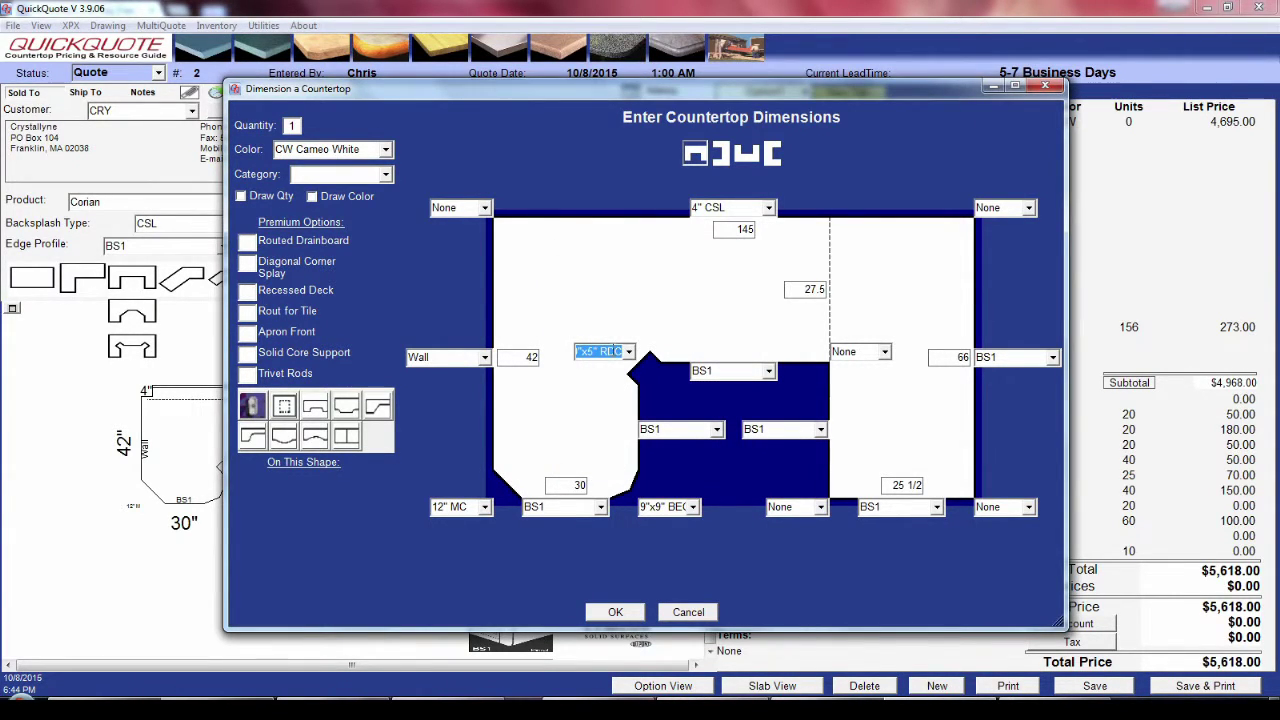
- Round the inside right corner with a 17-inch RC radius
click(886, 353)
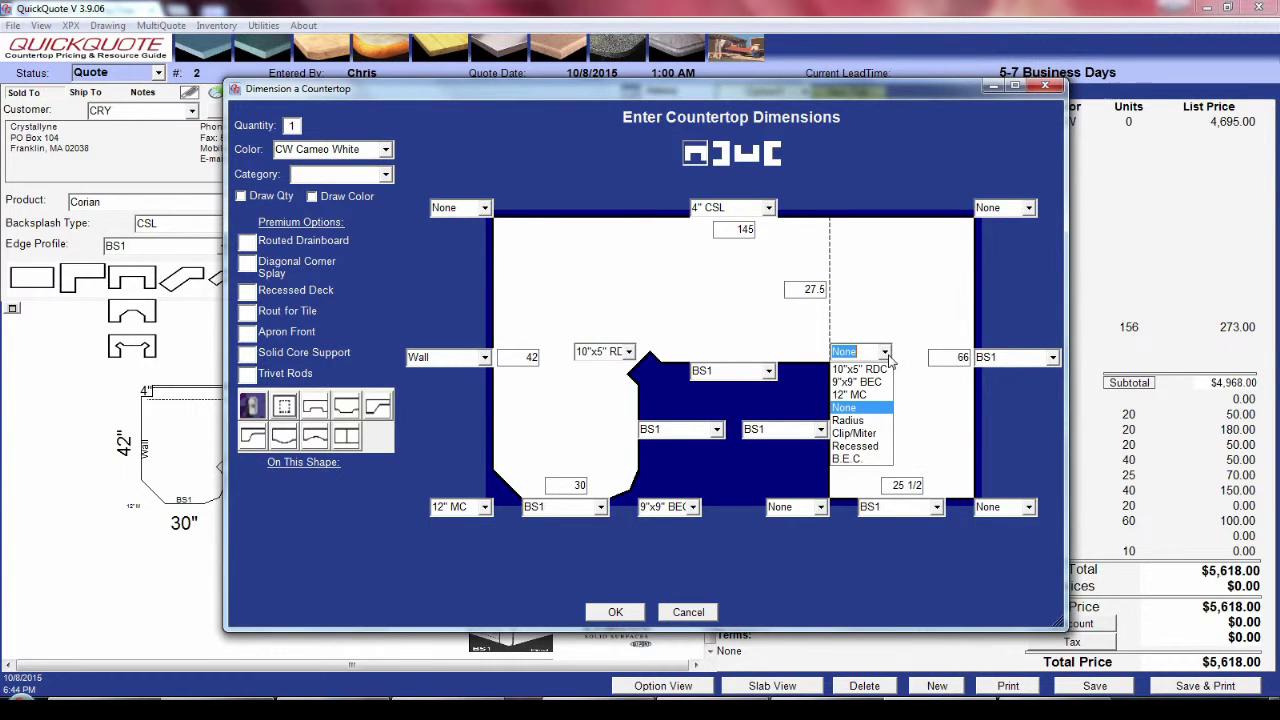
click(870, 421)
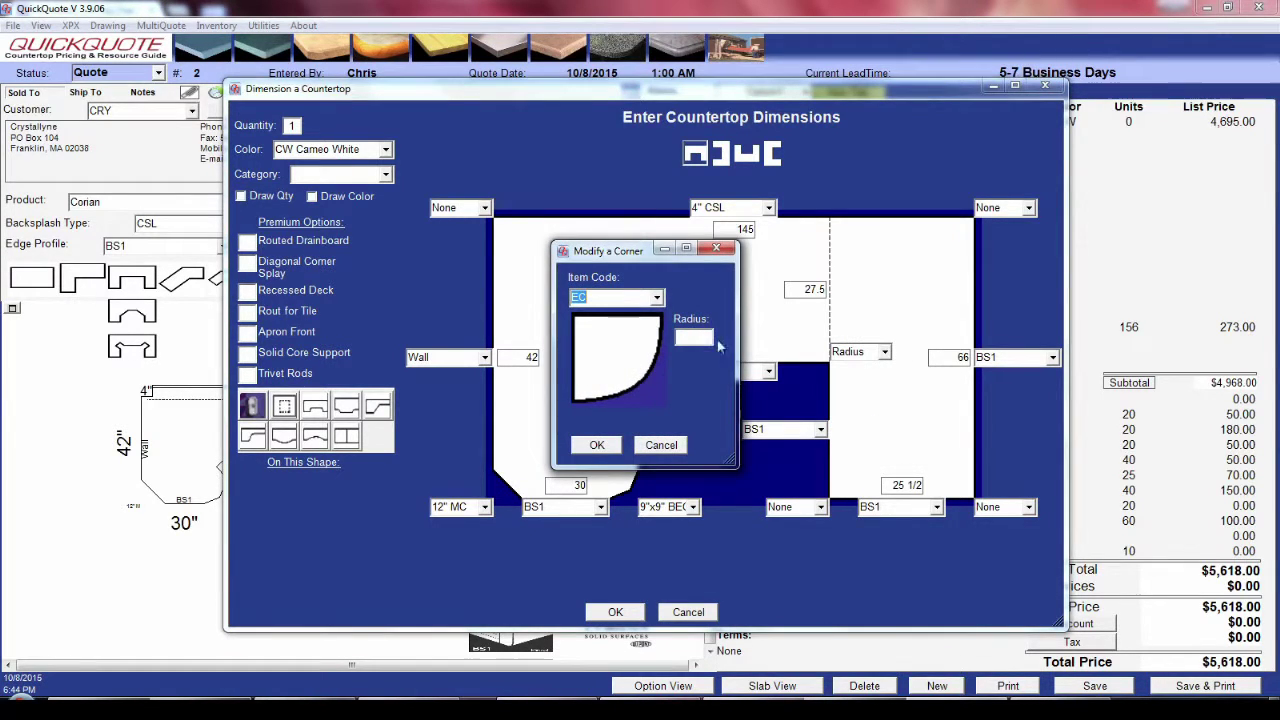
click(657, 298)
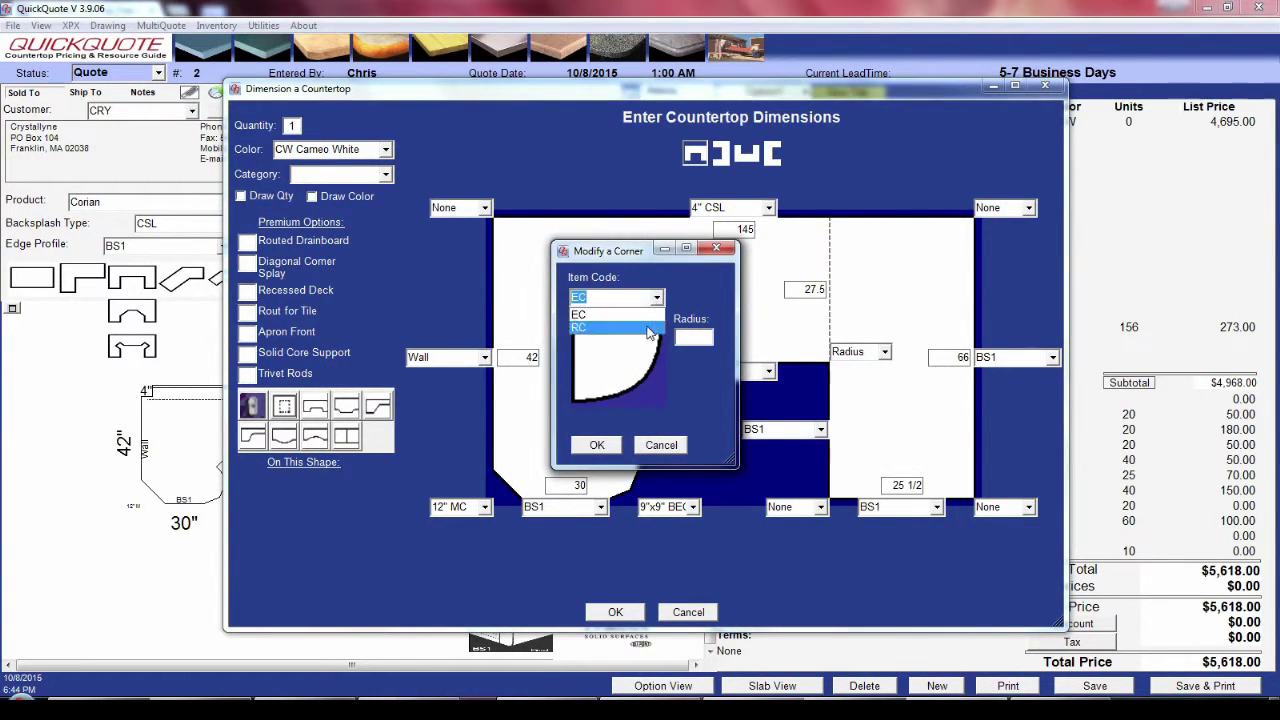
click(648, 330)
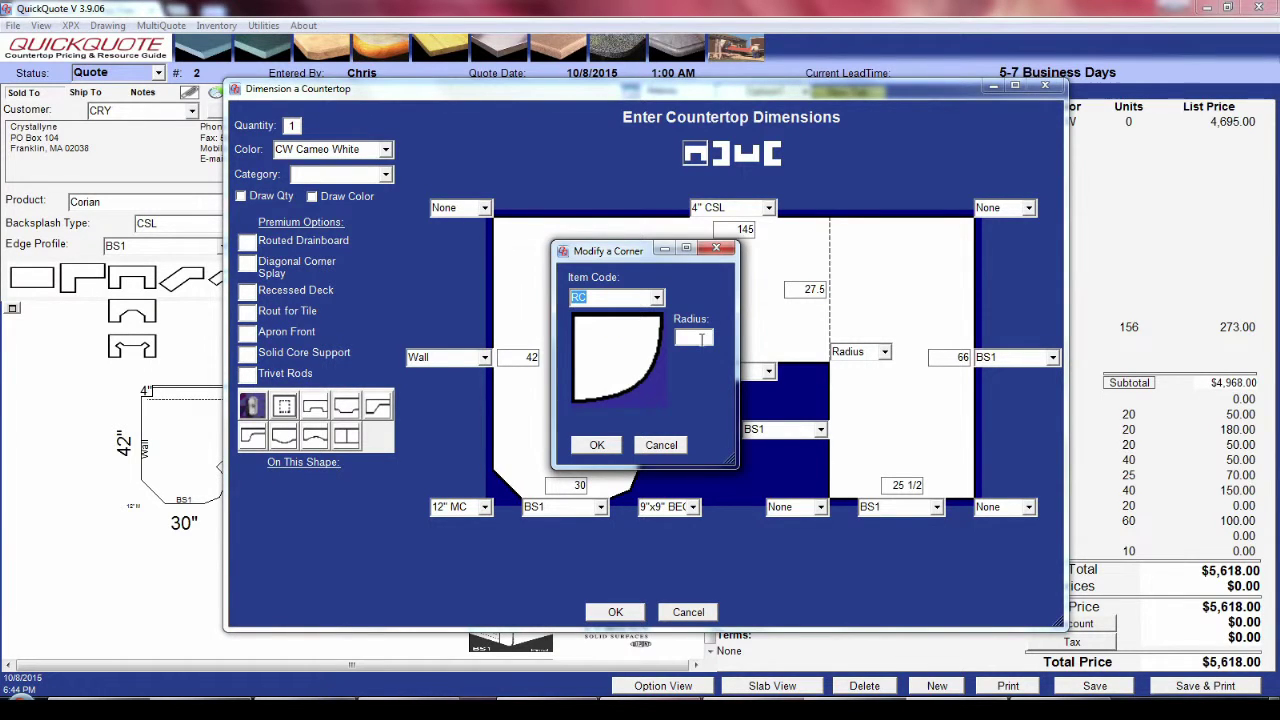
click(700, 338)
text(17)
click(597, 445)
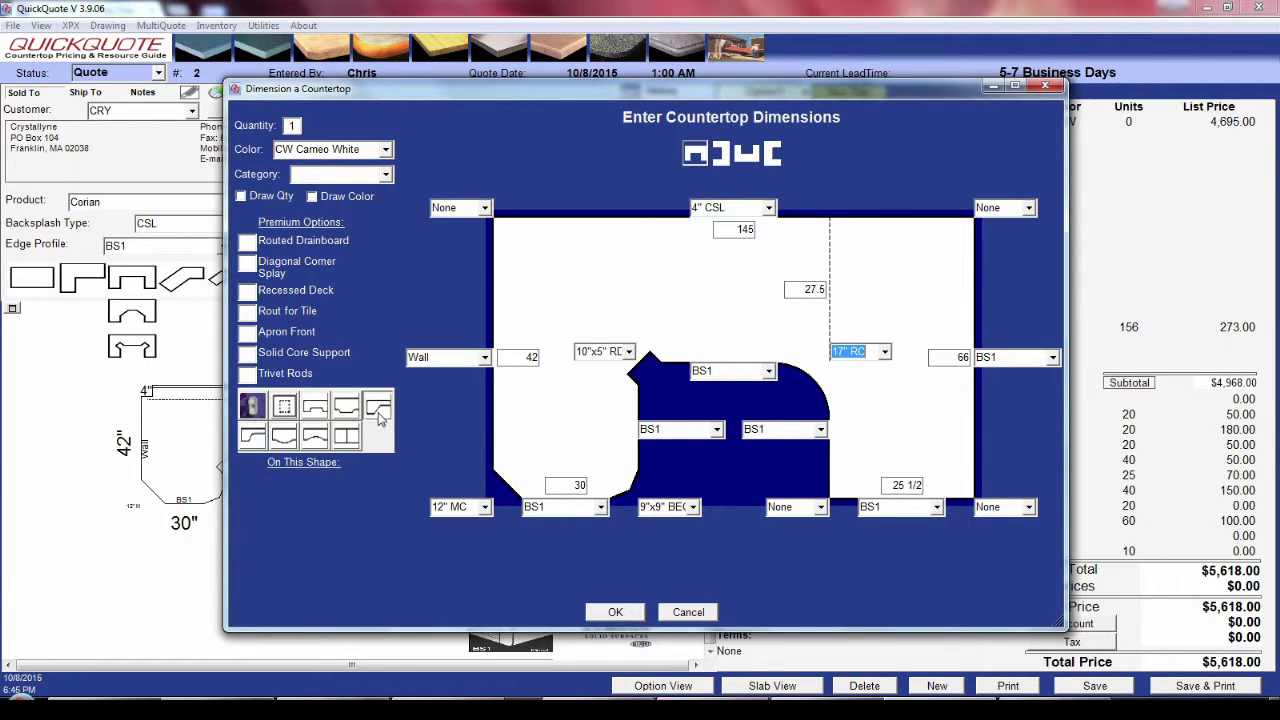
- Add a banjo cut on the left leg: corner at top, width 26, notches 4 and 38
click(379, 413)
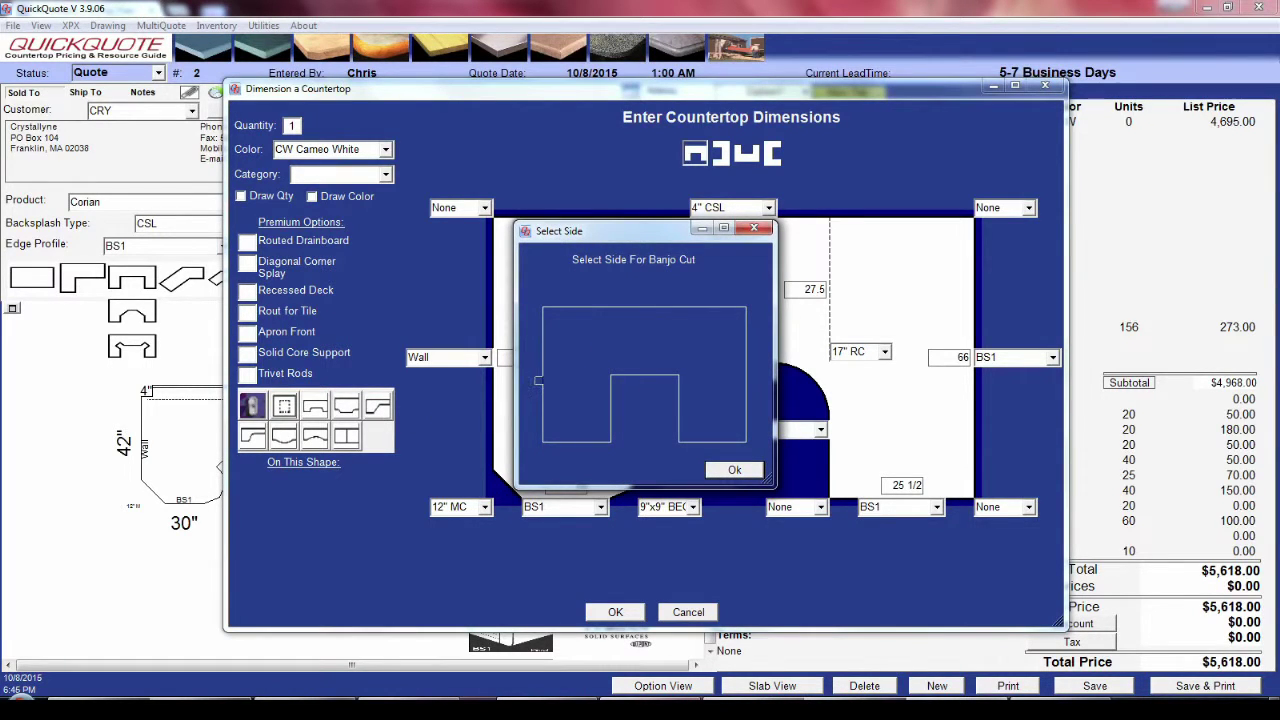
click(543, 381)
click(734, 469)
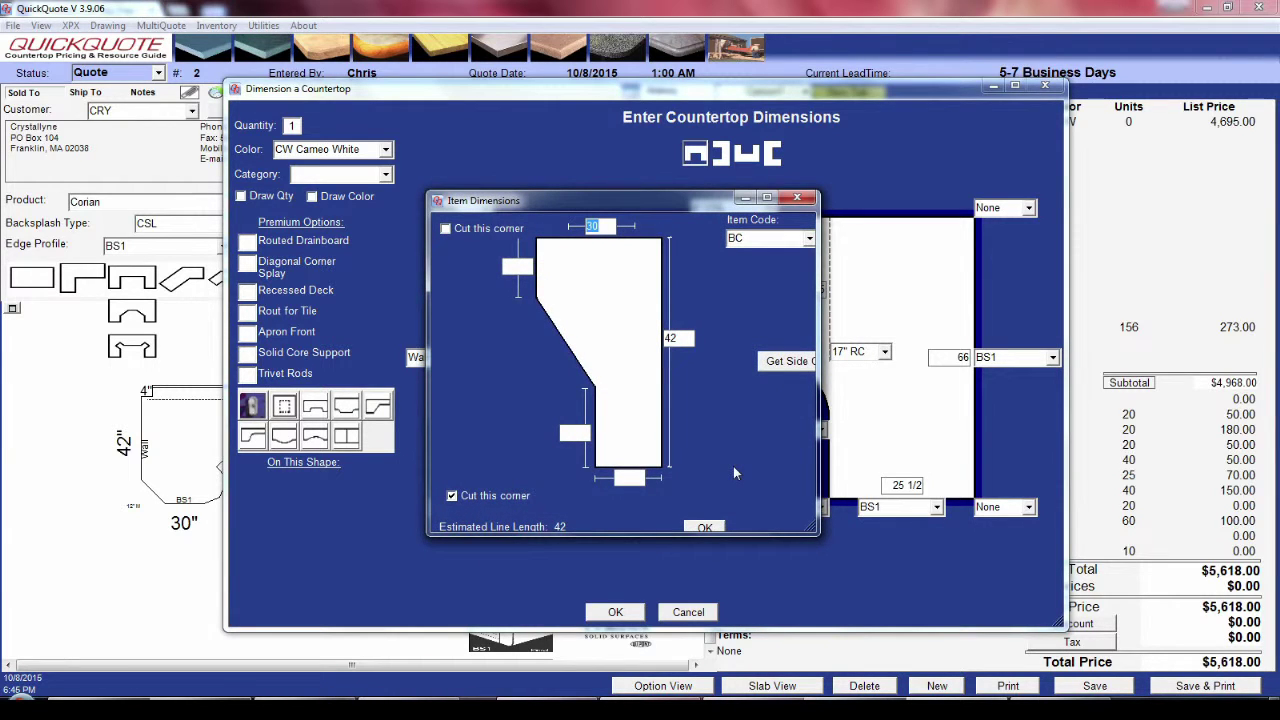
click(446, 229)
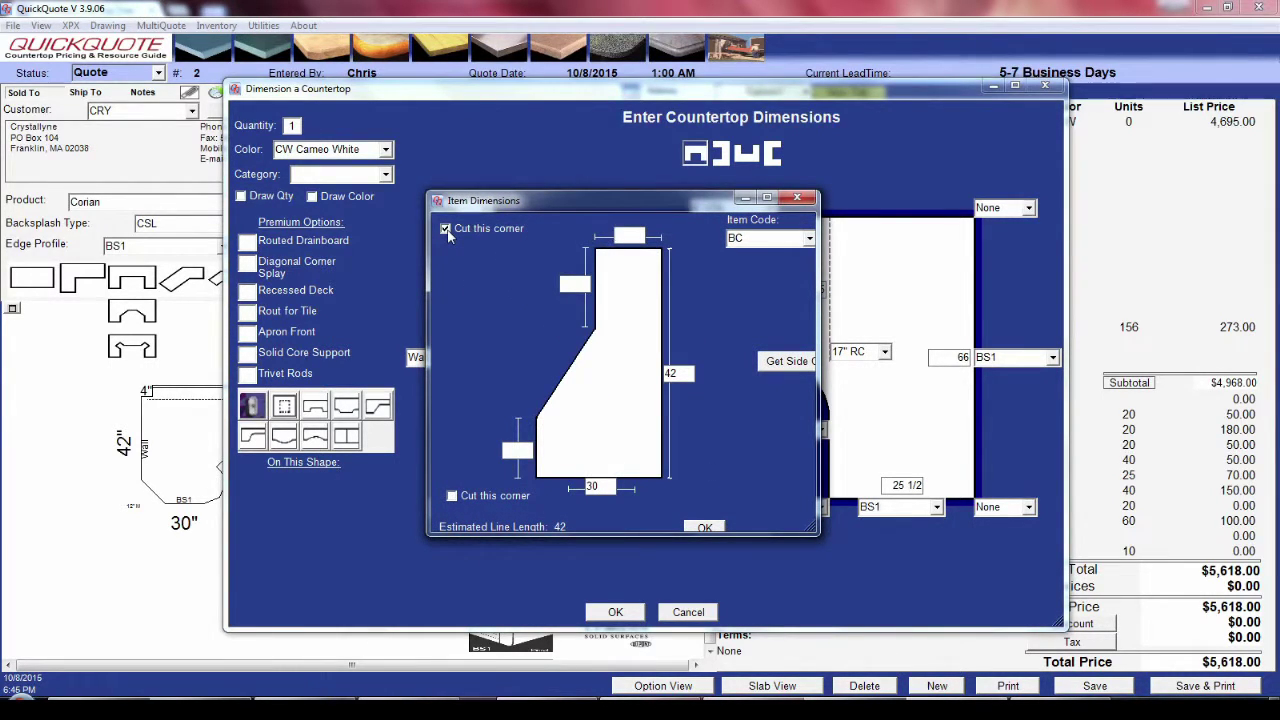
click(631, 237)
text(26)
click(585, 283)
text(4)
double_click(518, 451)
text(38)
click(704, 527)
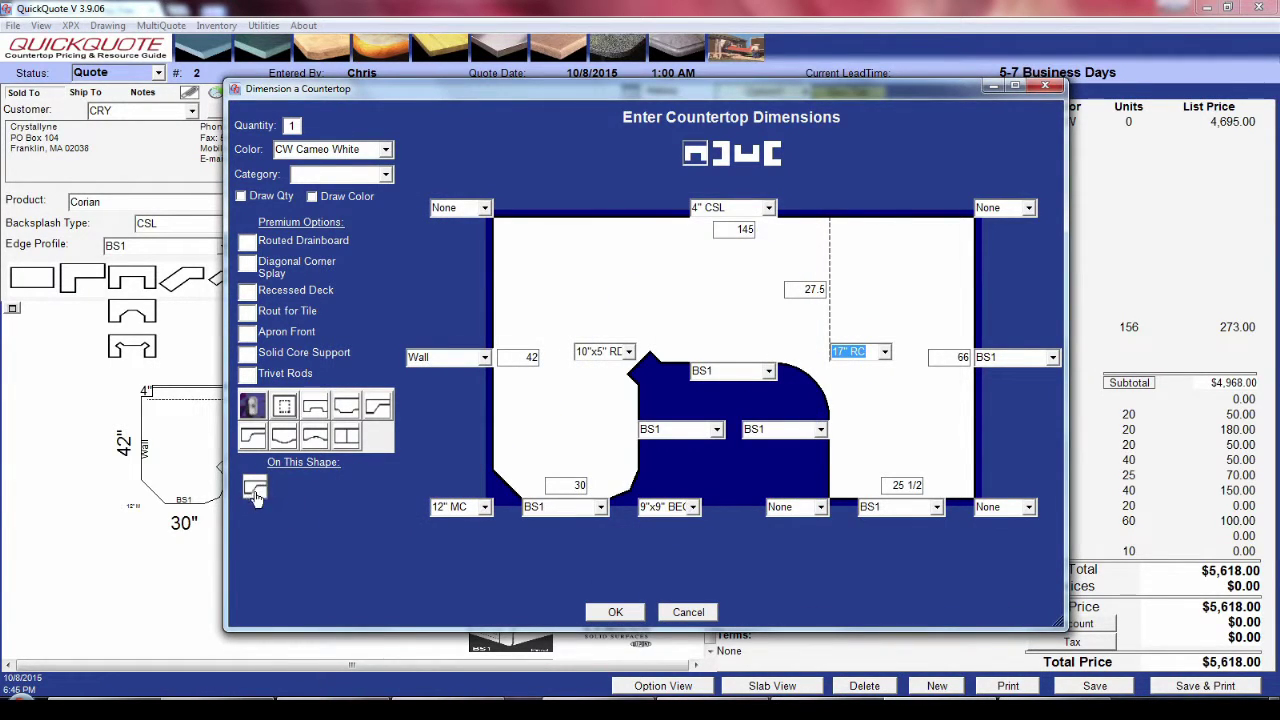
- Reopen the existing corner cut's dimensions for review, then close them
click(258, 494)
click(755, 481)
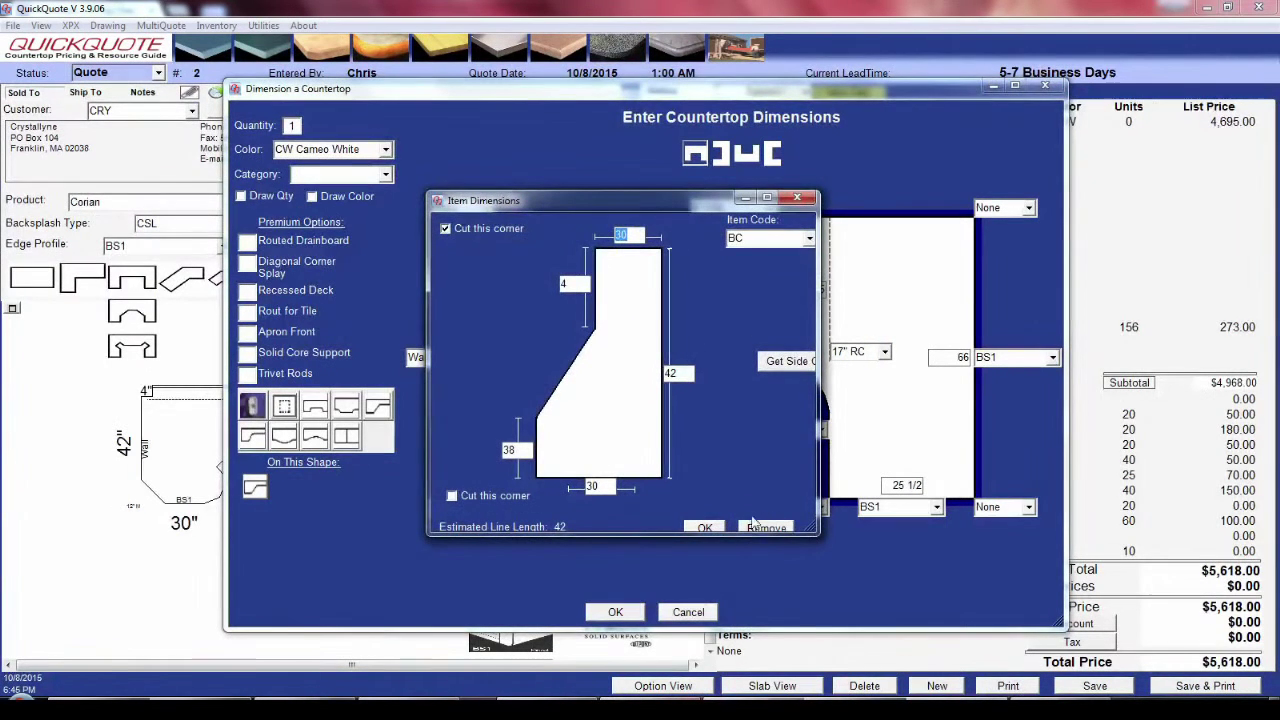
click(803, 200)
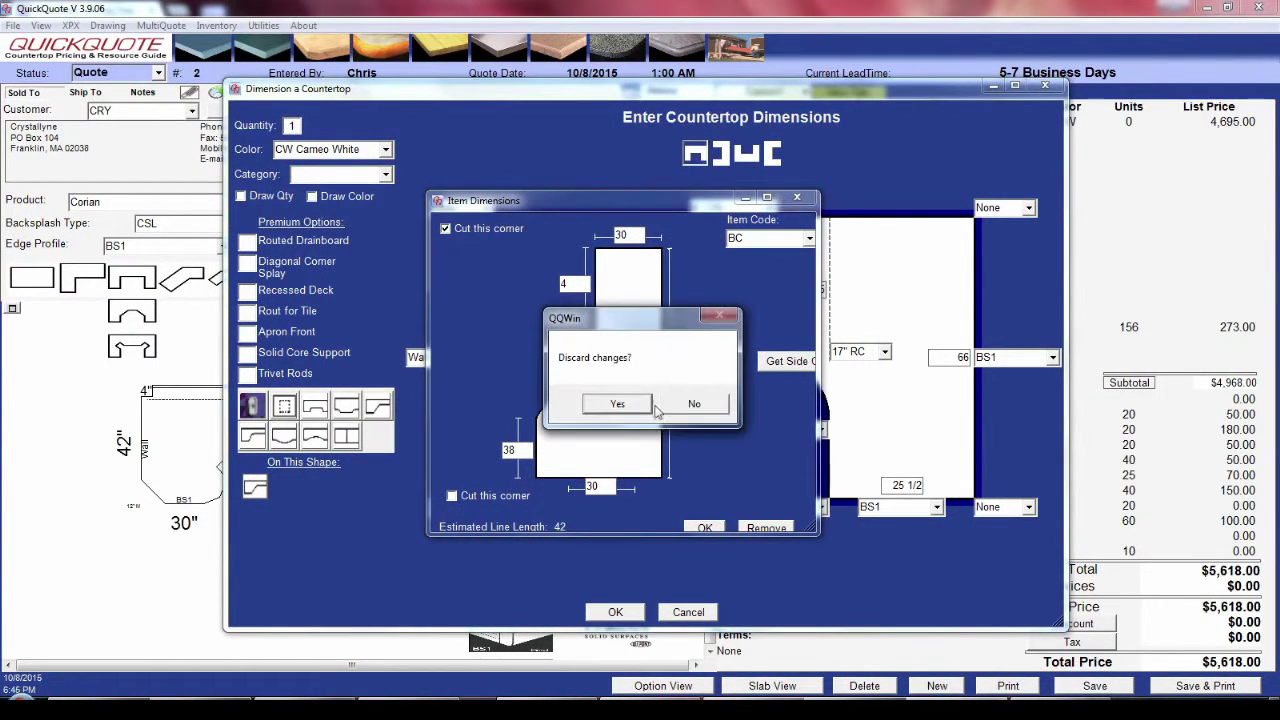
- Discard the corner-cut changes and add an RSC recess on the back edge, sized 8 and 20
click(616, 407)
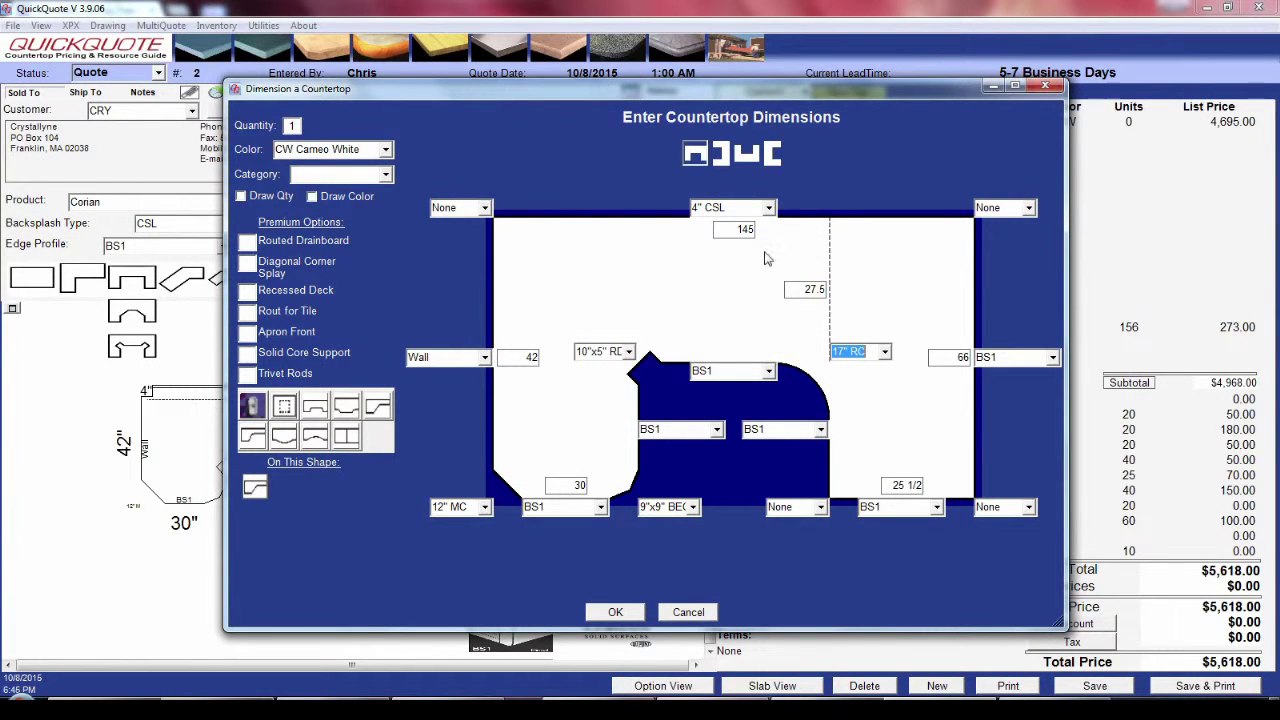
click(316, 414)
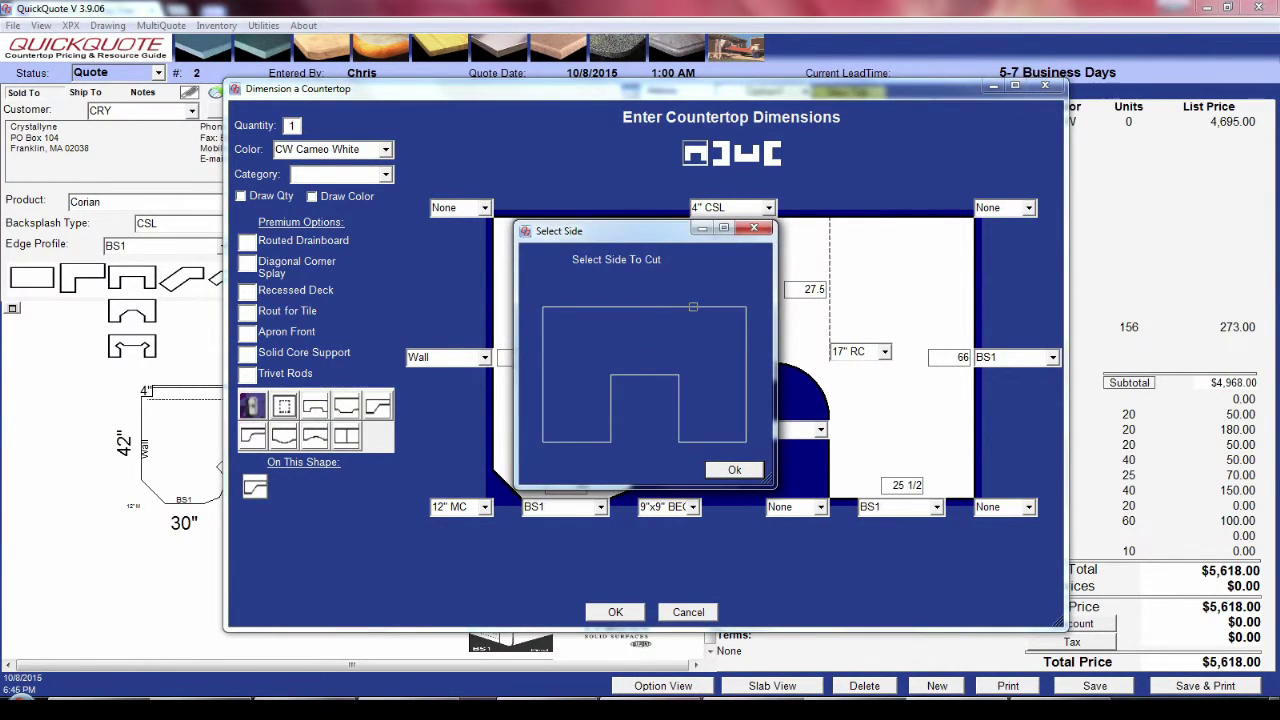
click(693, 307)
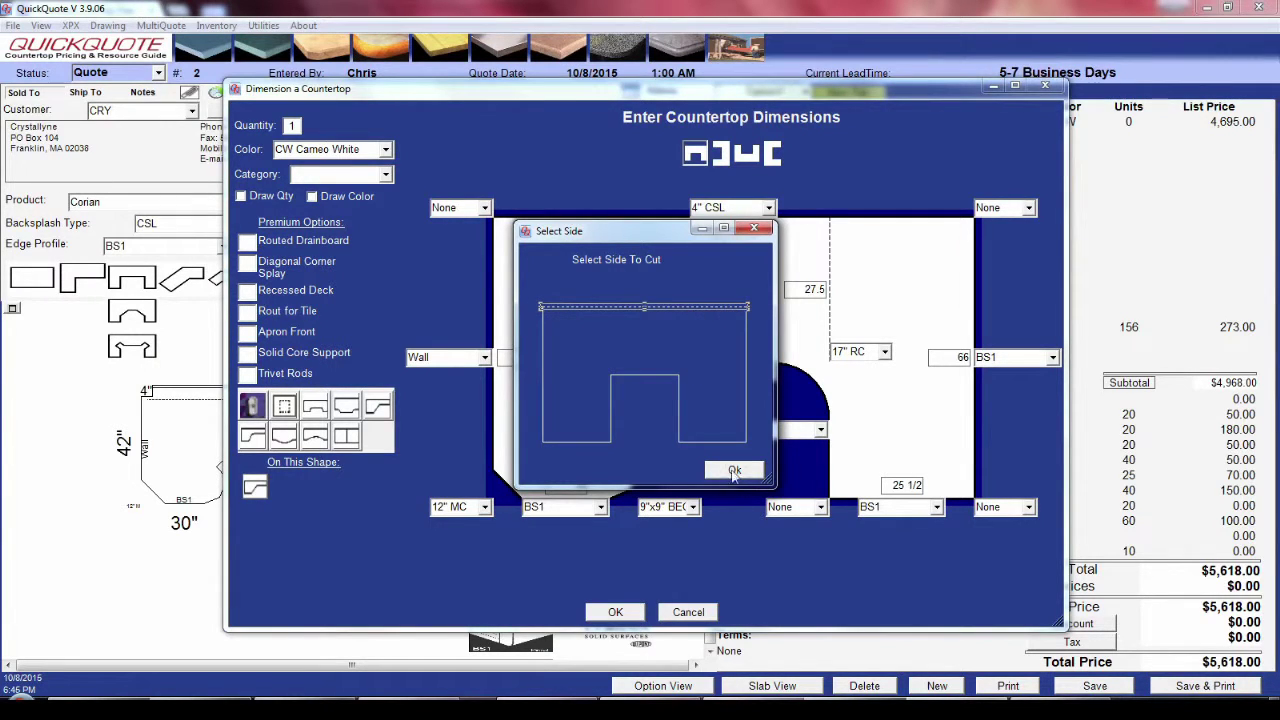
click(733, 471)
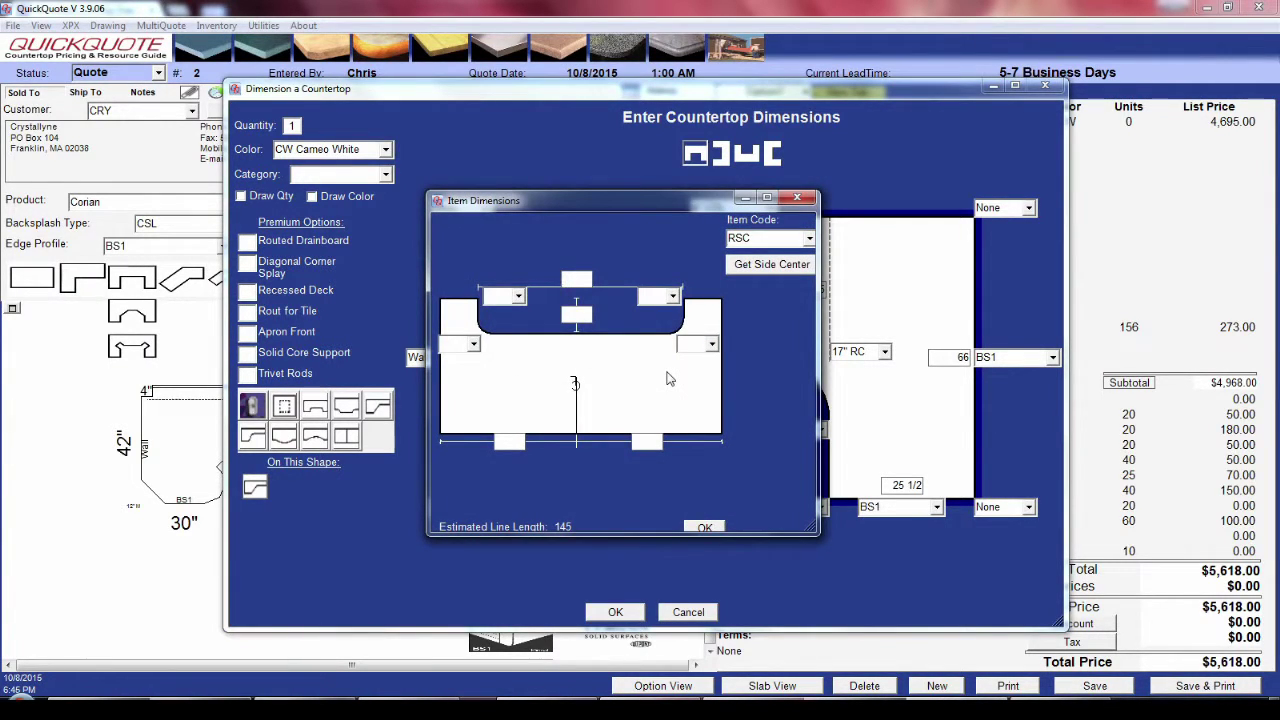
text(8)
click(656, 441)
text(25)
key(BackSpace)
text(0)
click(705, 527)
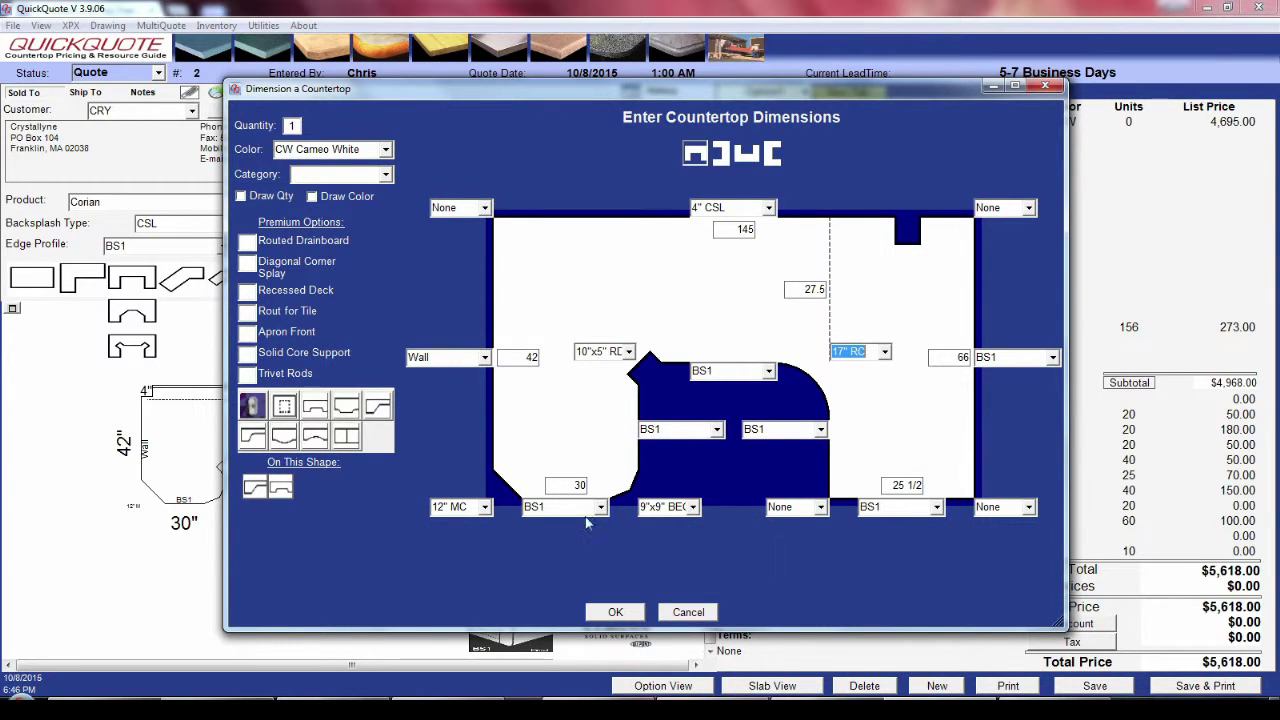
- Add a Kitchen Single Bowl cutout centred on the back edge, 2 in from the edge
click(285, 410)
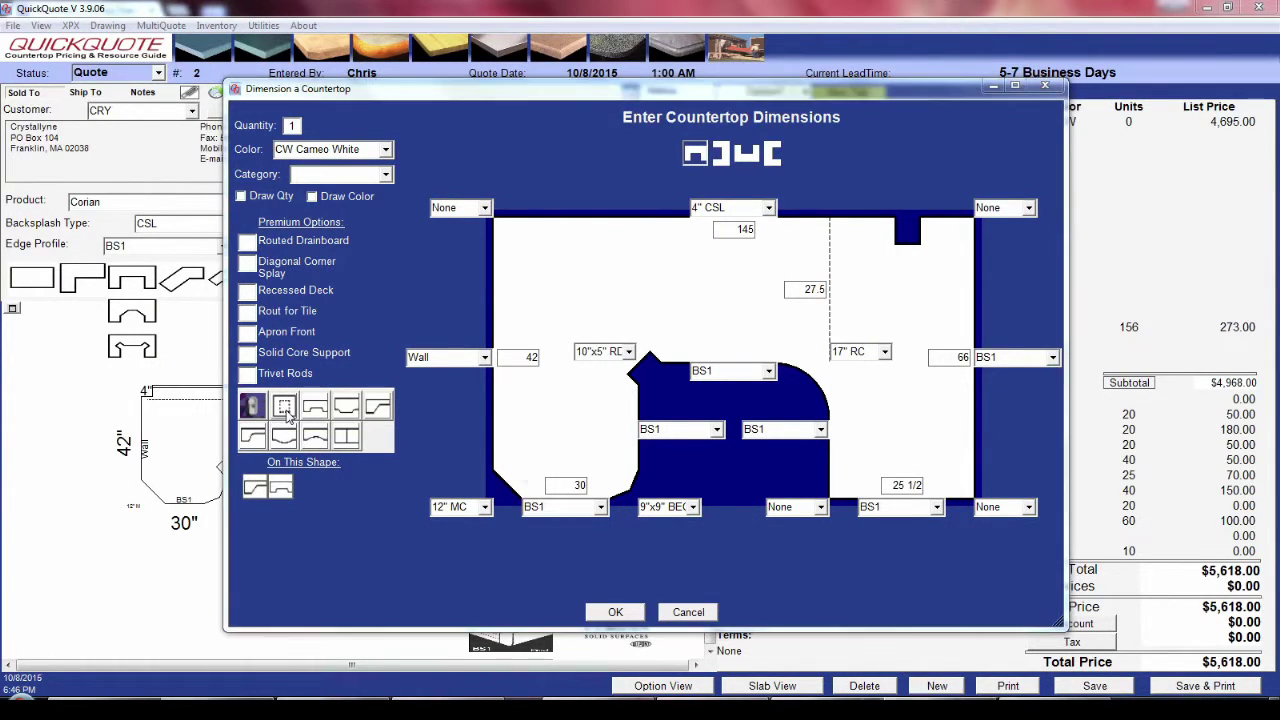
click(655, 376)
click(729, 469)
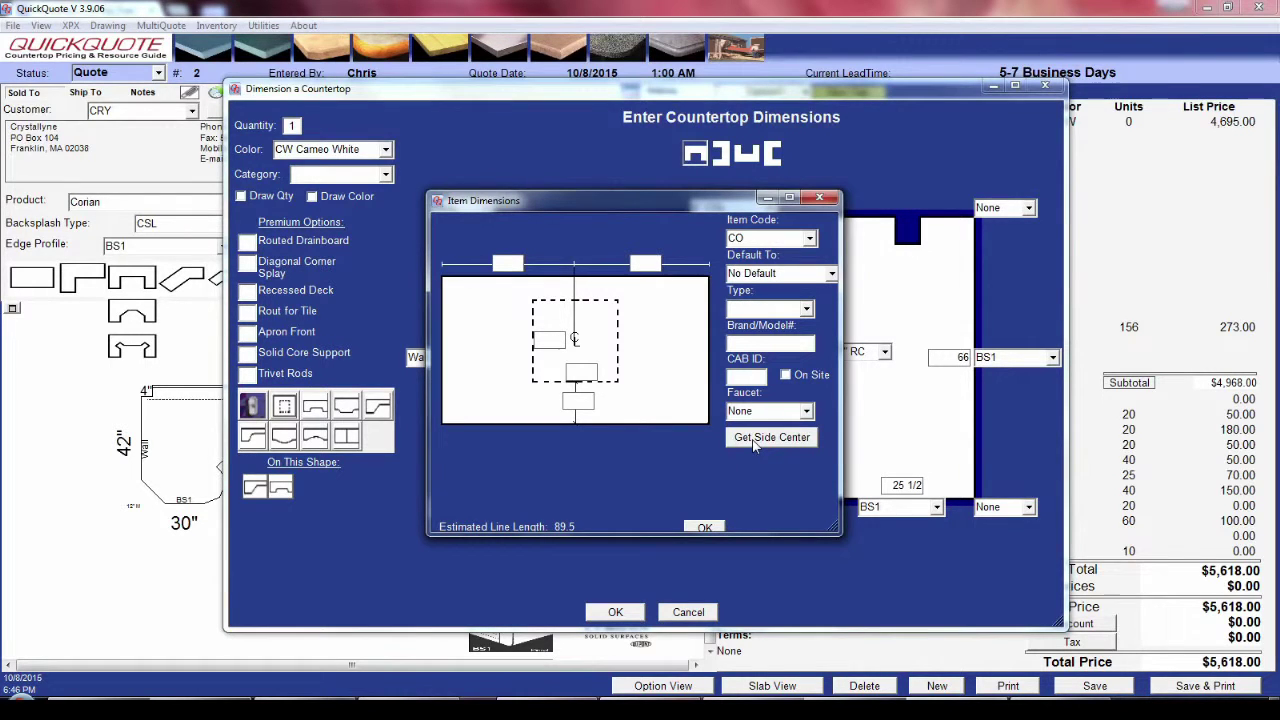
click(755, 446)
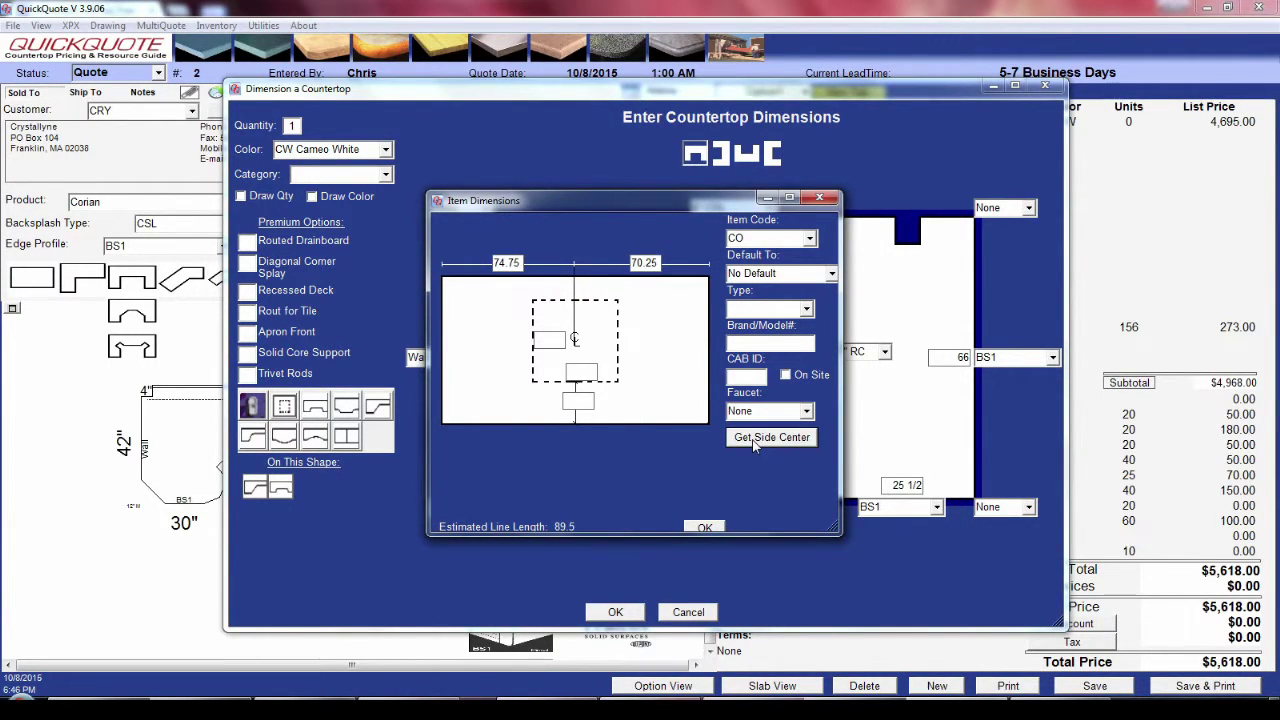
click(831, 276)
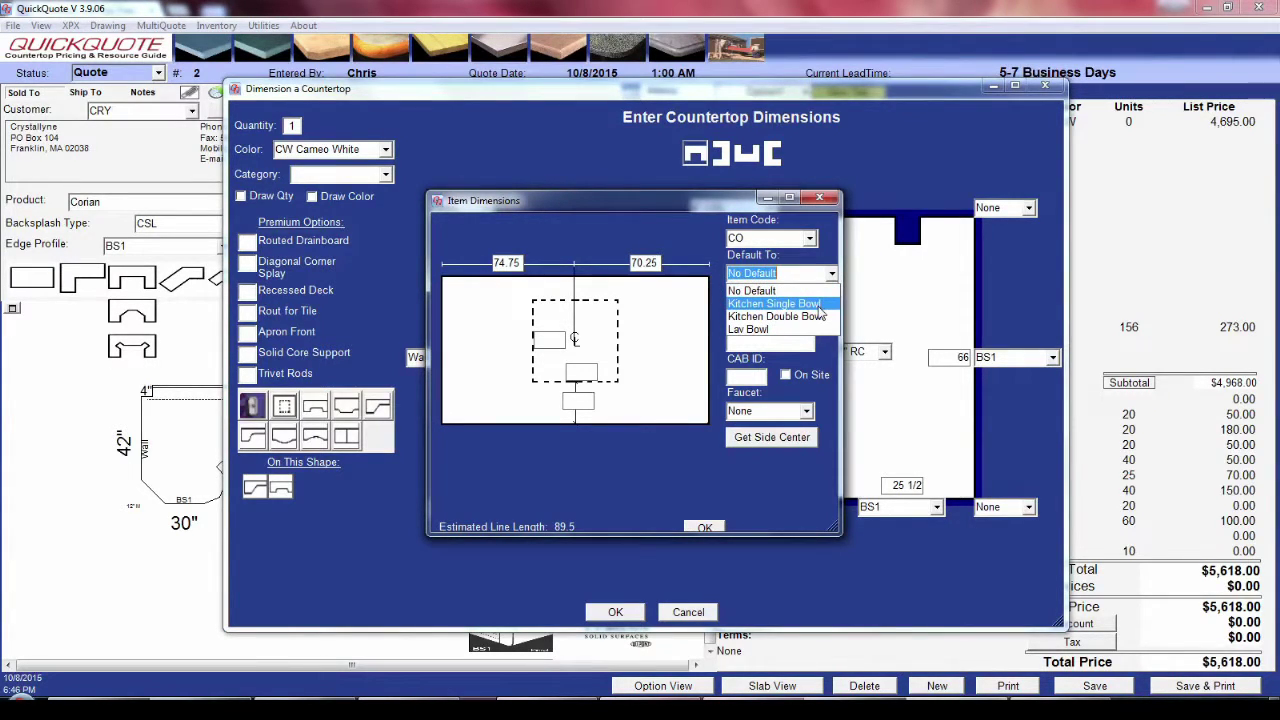
click(818, 306)
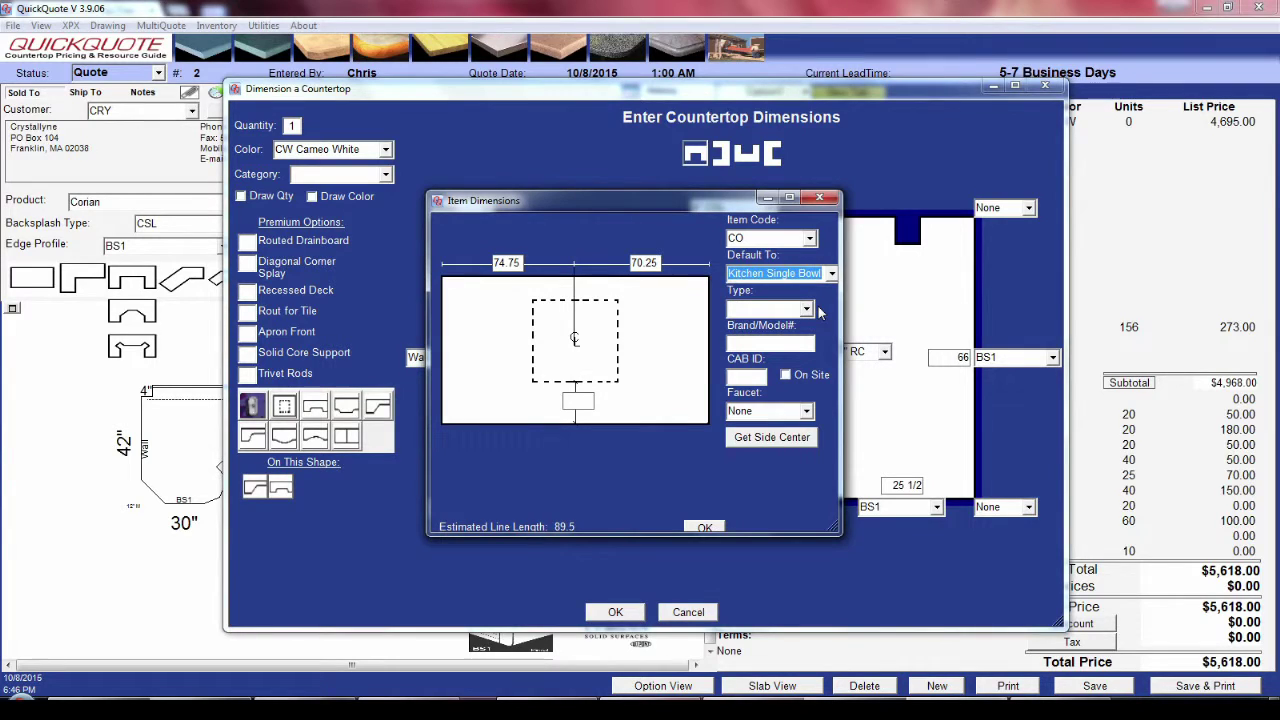
click(579, 401)
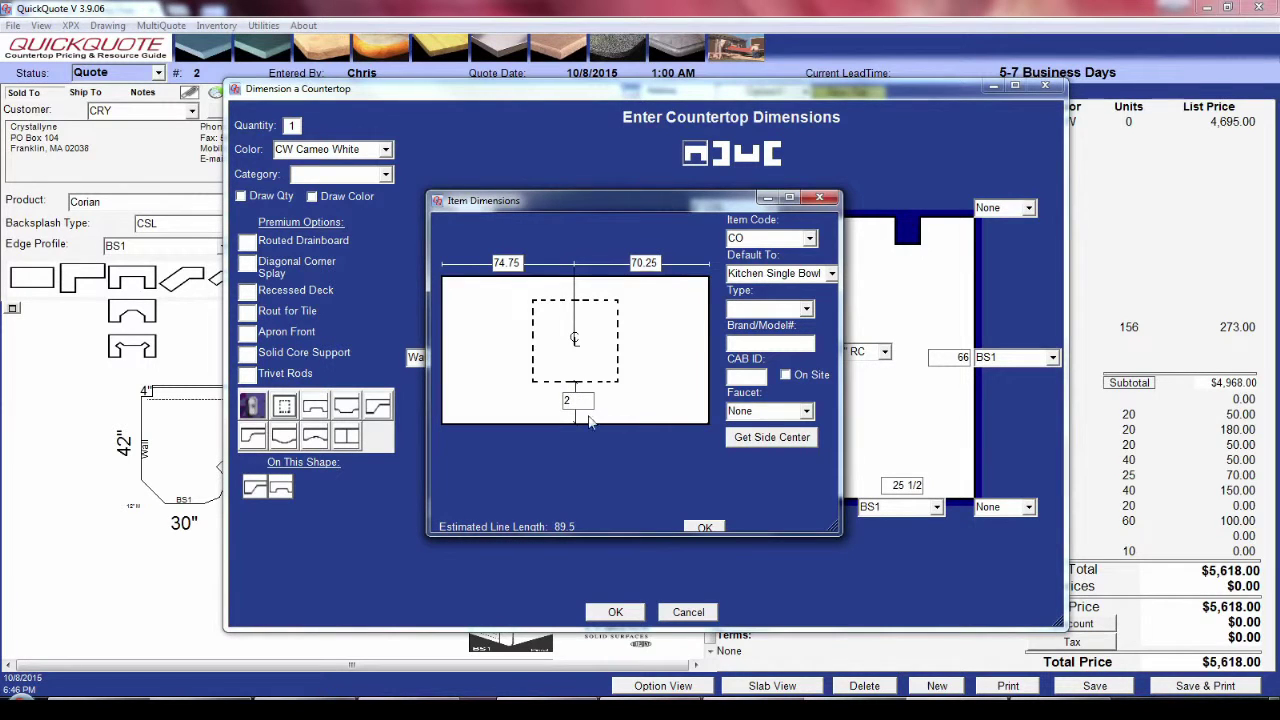
click(708, 527)
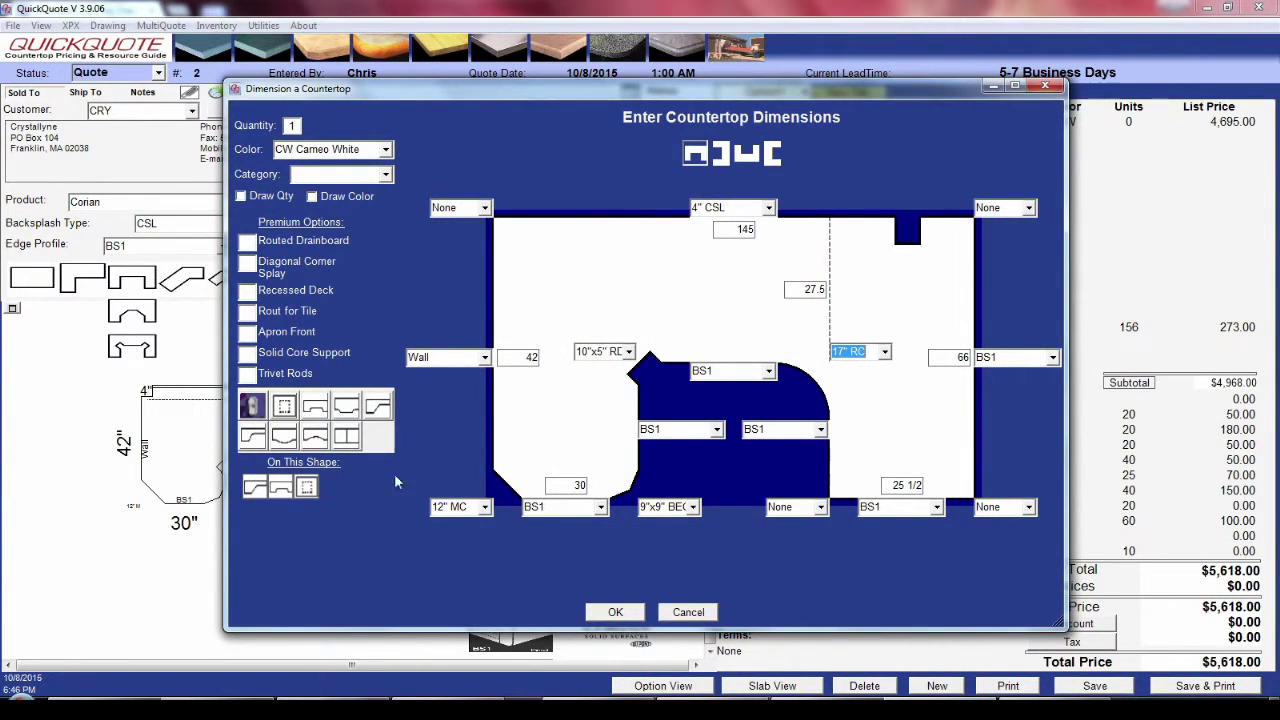
- Start a bump out on the notch's inner top edge, 20 wide and 2 deep
click(350, 412)
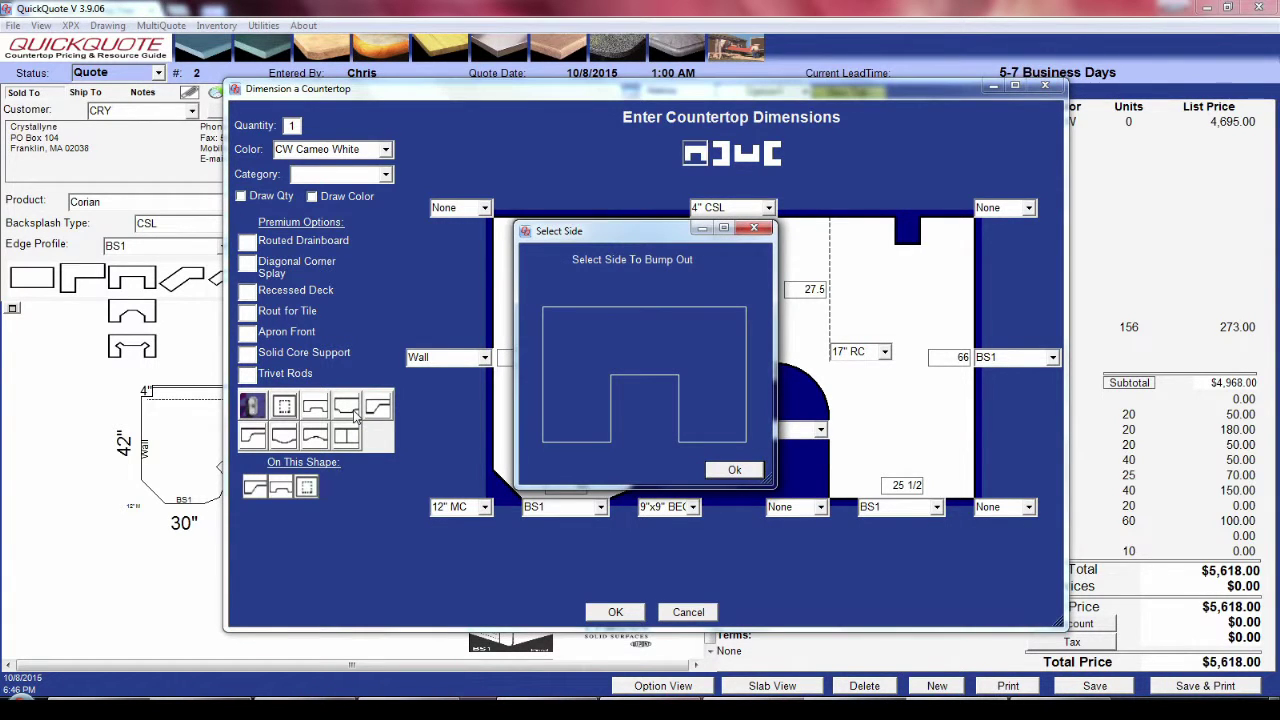
click(668, 376)
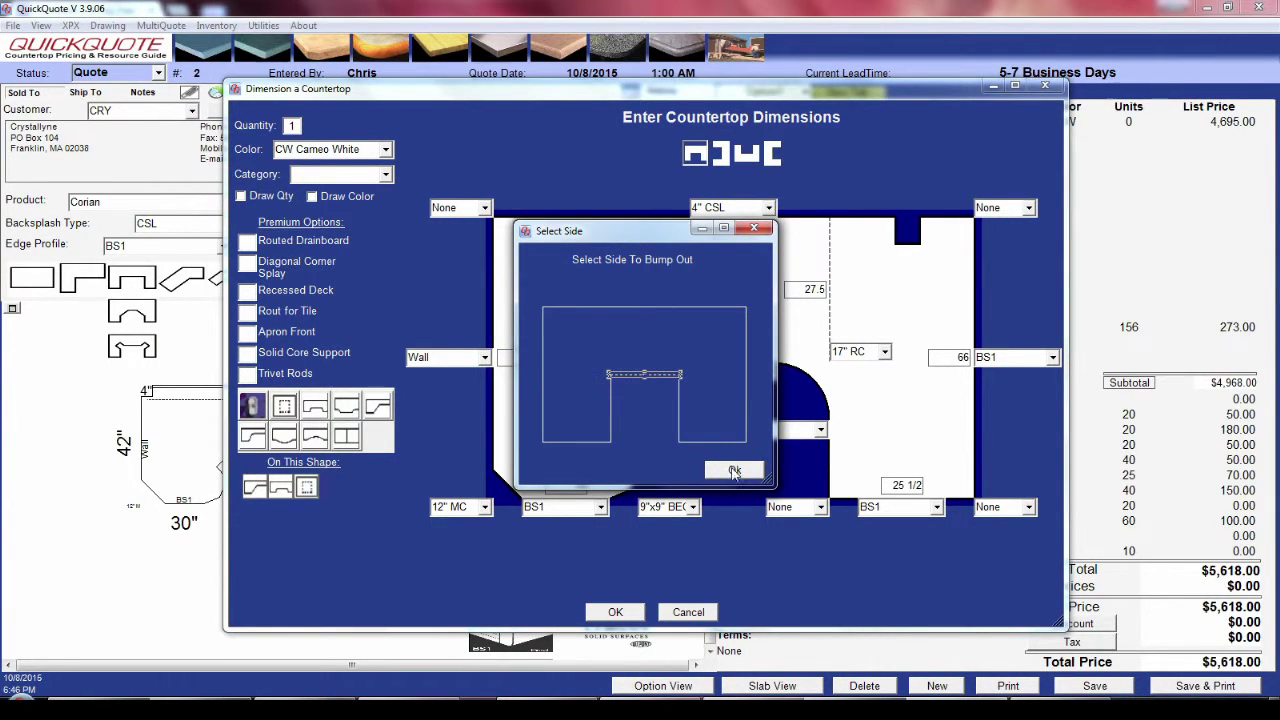
click(734, 471)
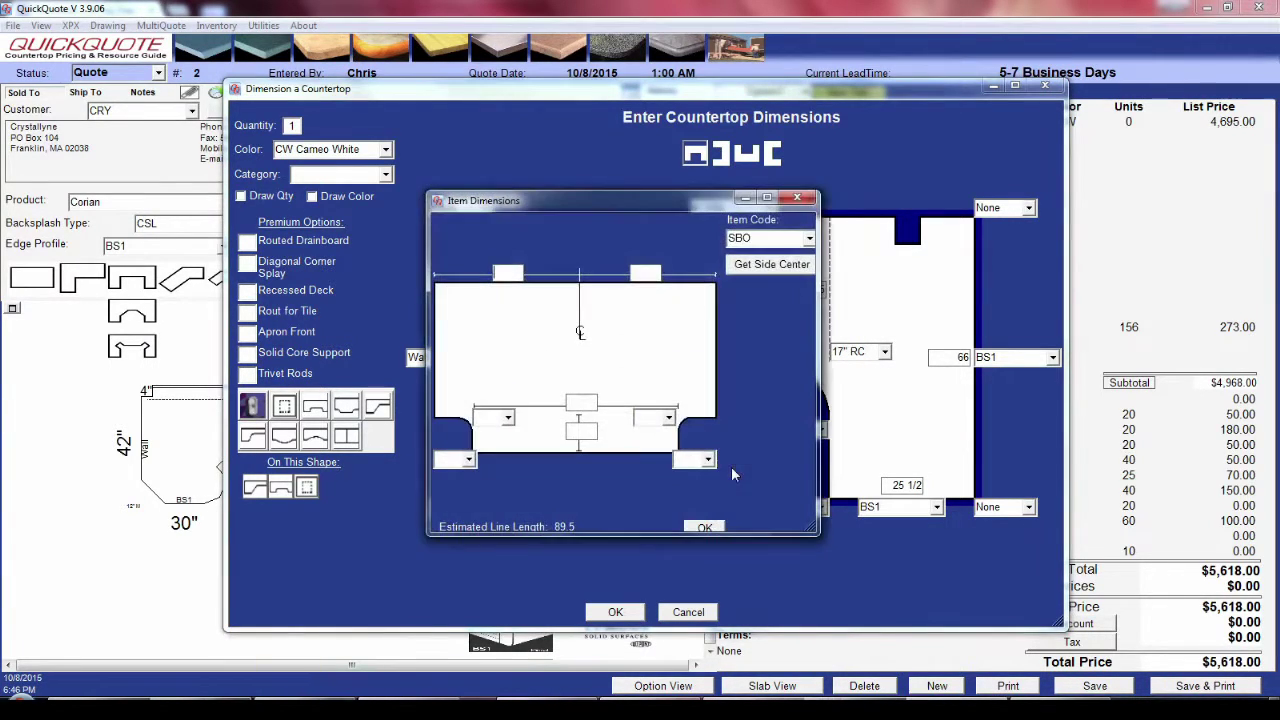
click(585, 399)
text(20)
key(Tab)
text(2)
- Give all four bump-out corners a 1-inch radius and apply the bump out
click(668, 419)
click(651, 437)
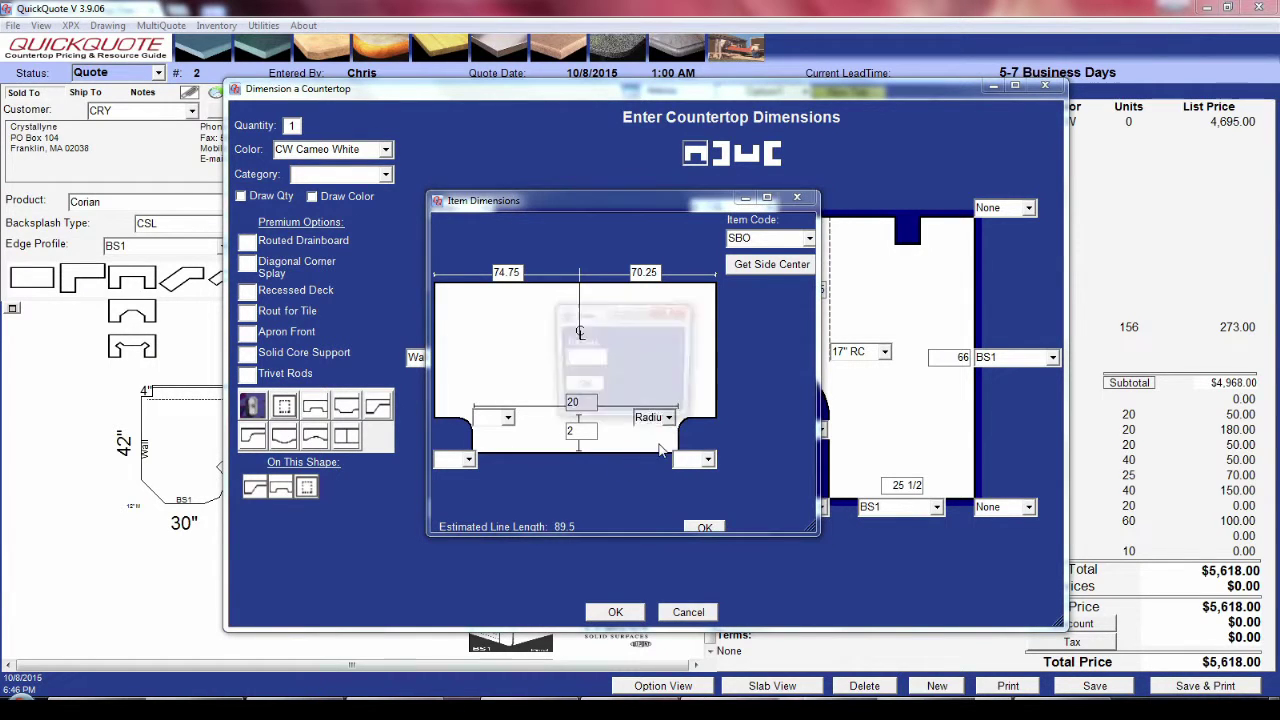
text(1)
click(581, 387)
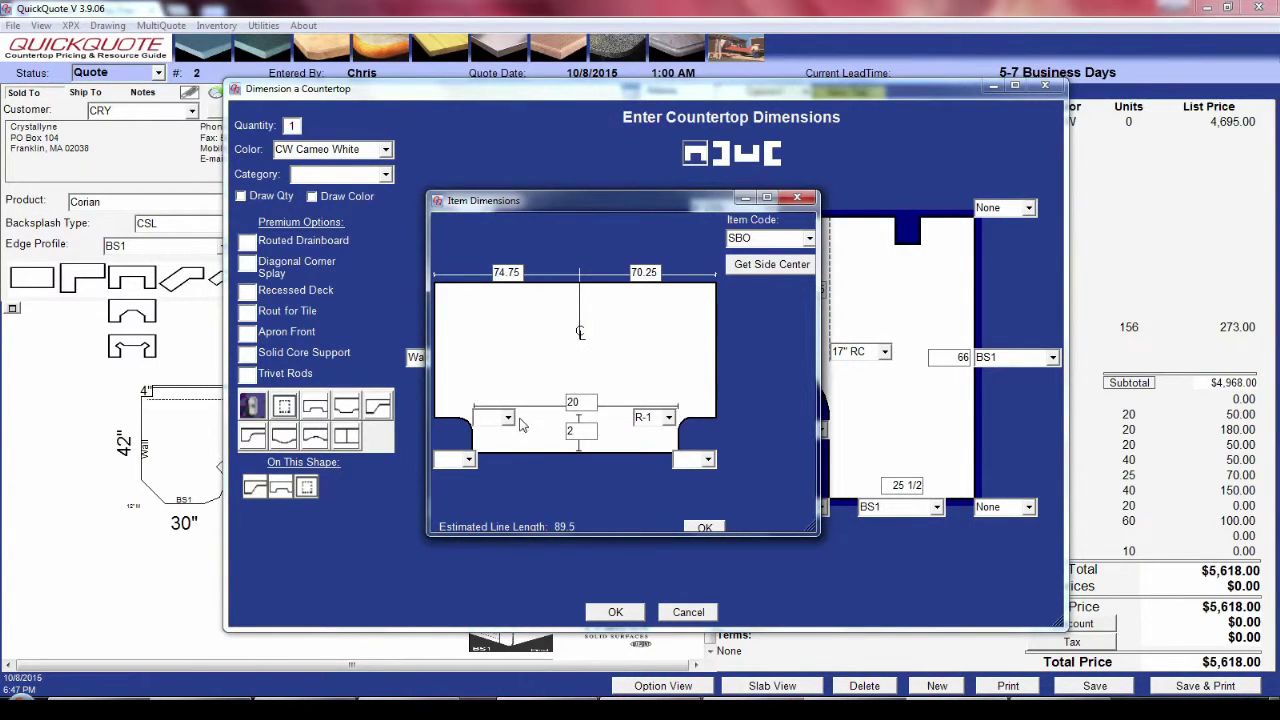
click(508, 418)
click(490, 437)
text(1)
click(581, 387)
click(466, 459)
click(463, 478)
click(581, 387)
click(708, 459)
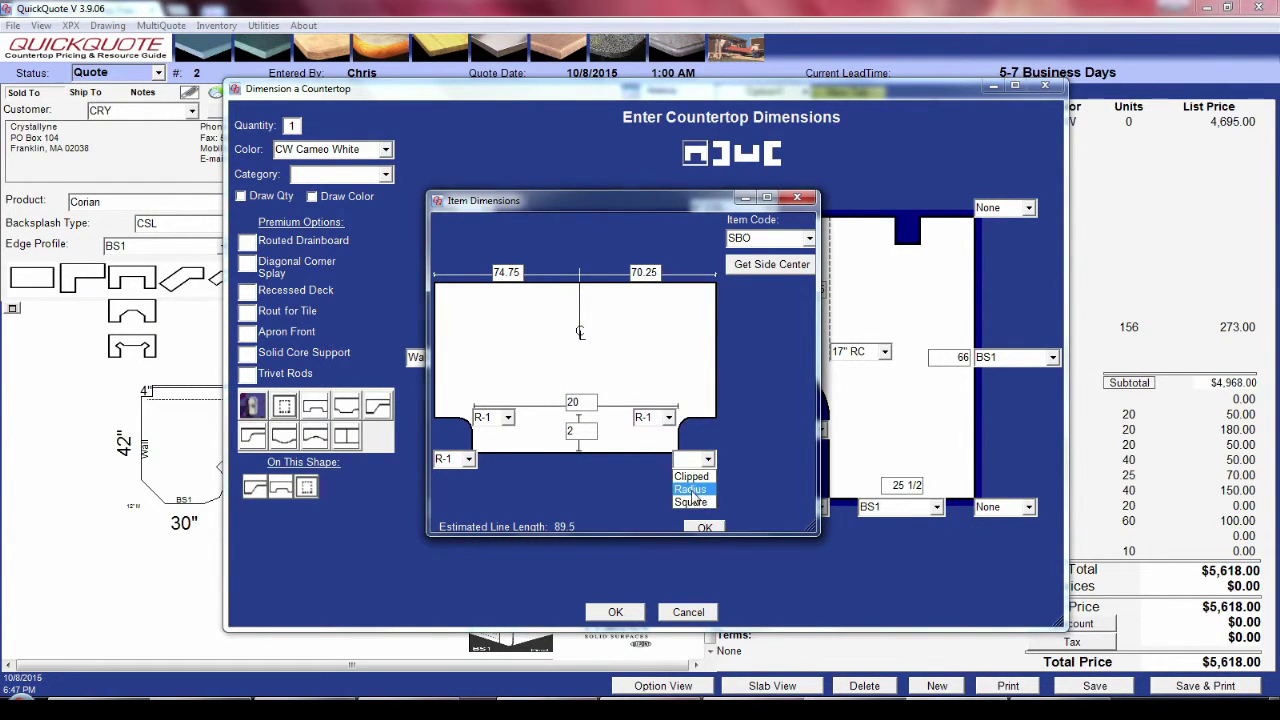
click(695, 478)
click(583, 388)
click(704, 527)
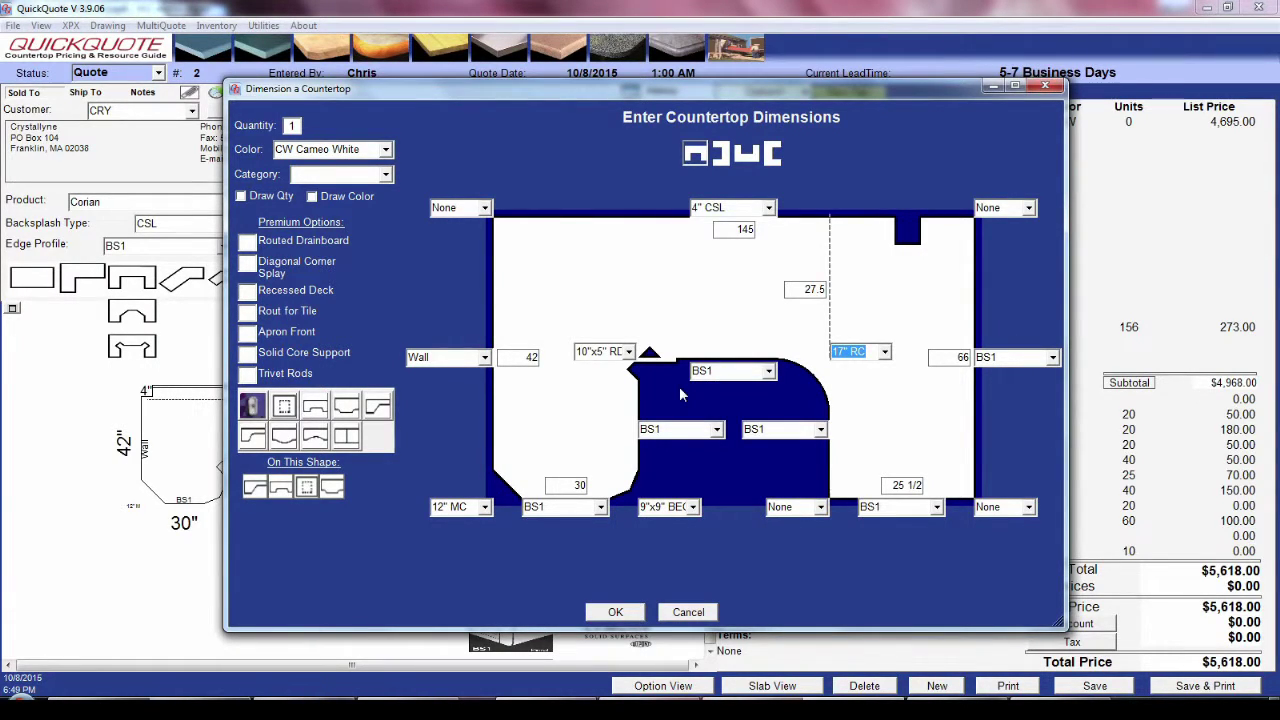
- Split the U at the notch's inner edge with a Seam instead of a KD Joint
click(356, 437)
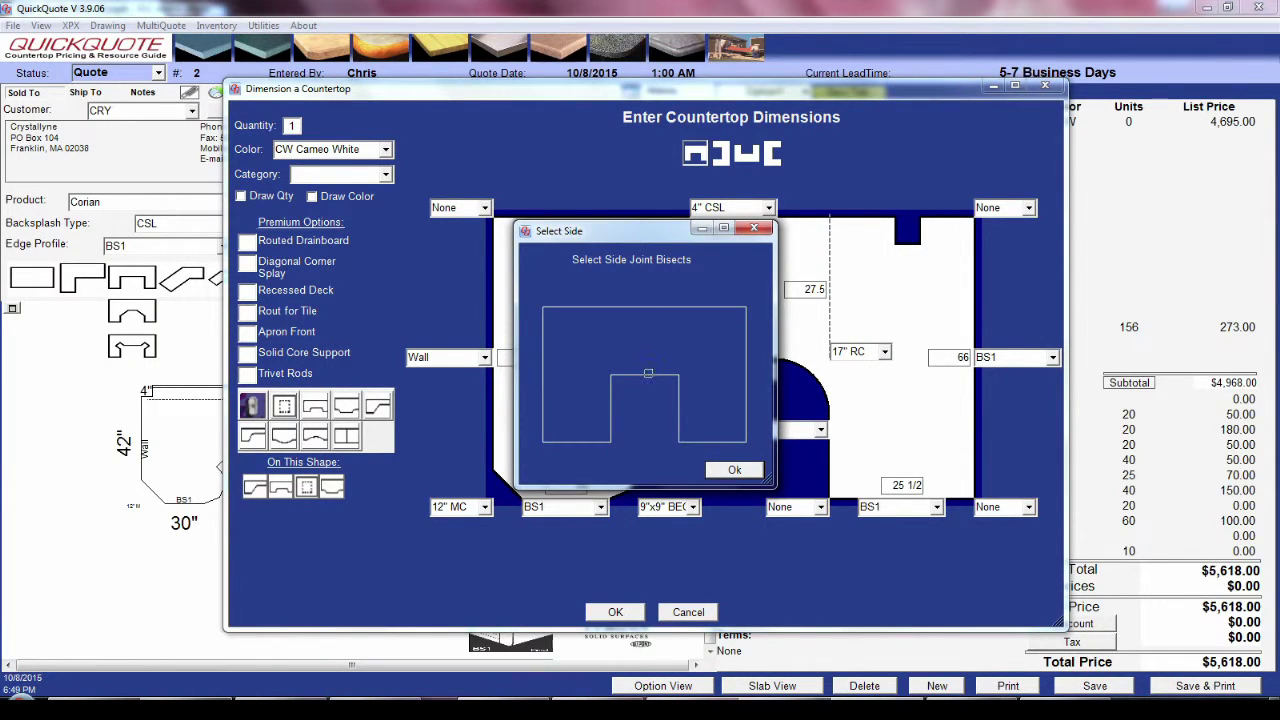
click(640, 375)
click(733, 469)
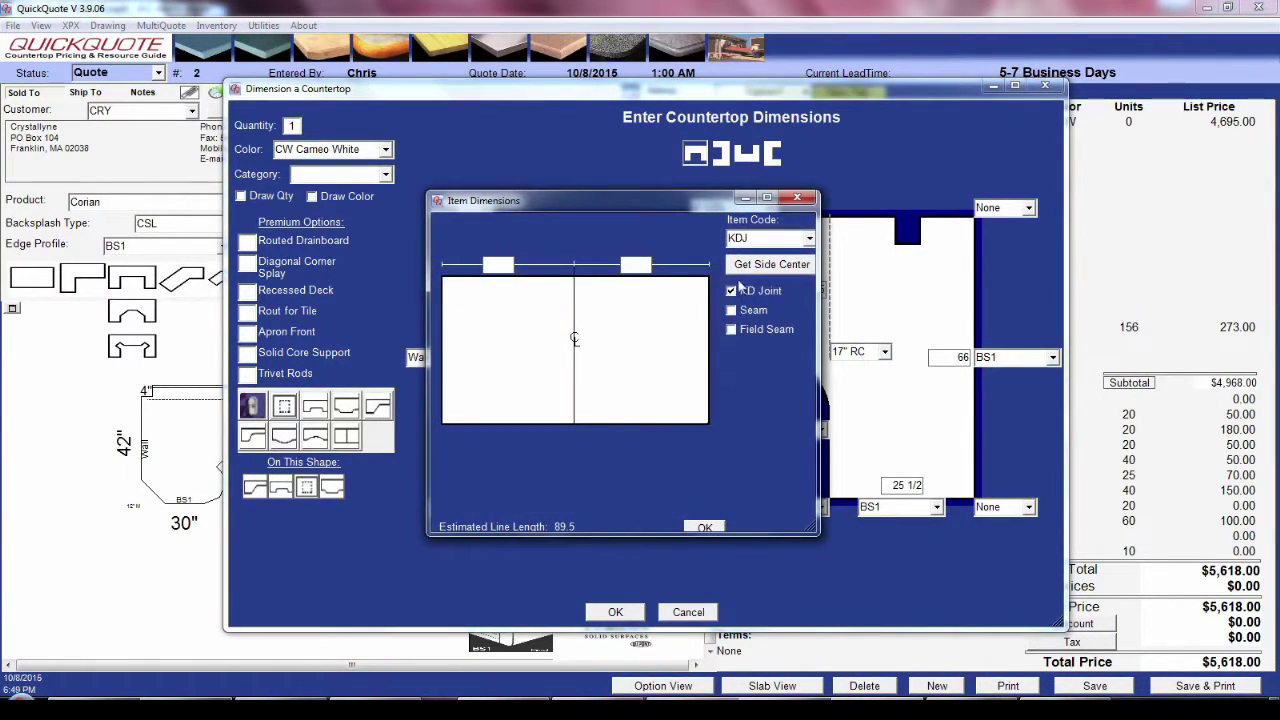
click(743, 315)
click(708, 527)
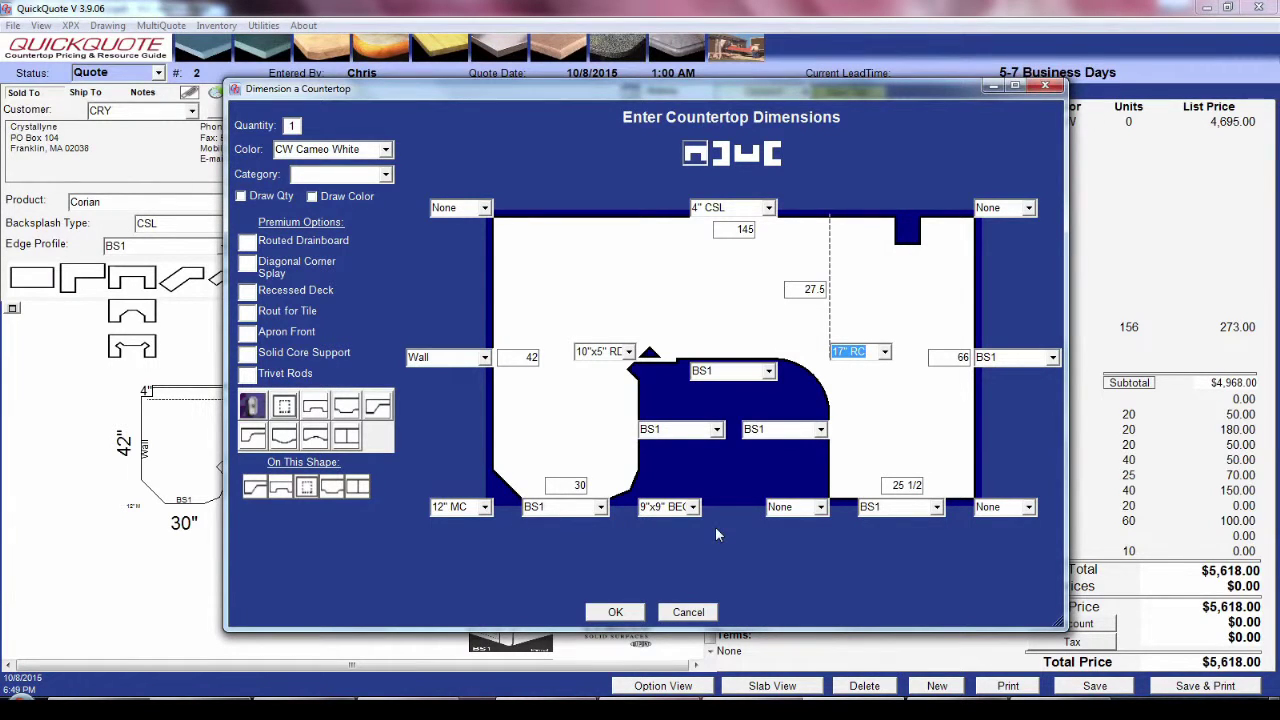
- Arc the right leg's bottom side across its full 25.5 length with a depth of 6
click(286, 444)
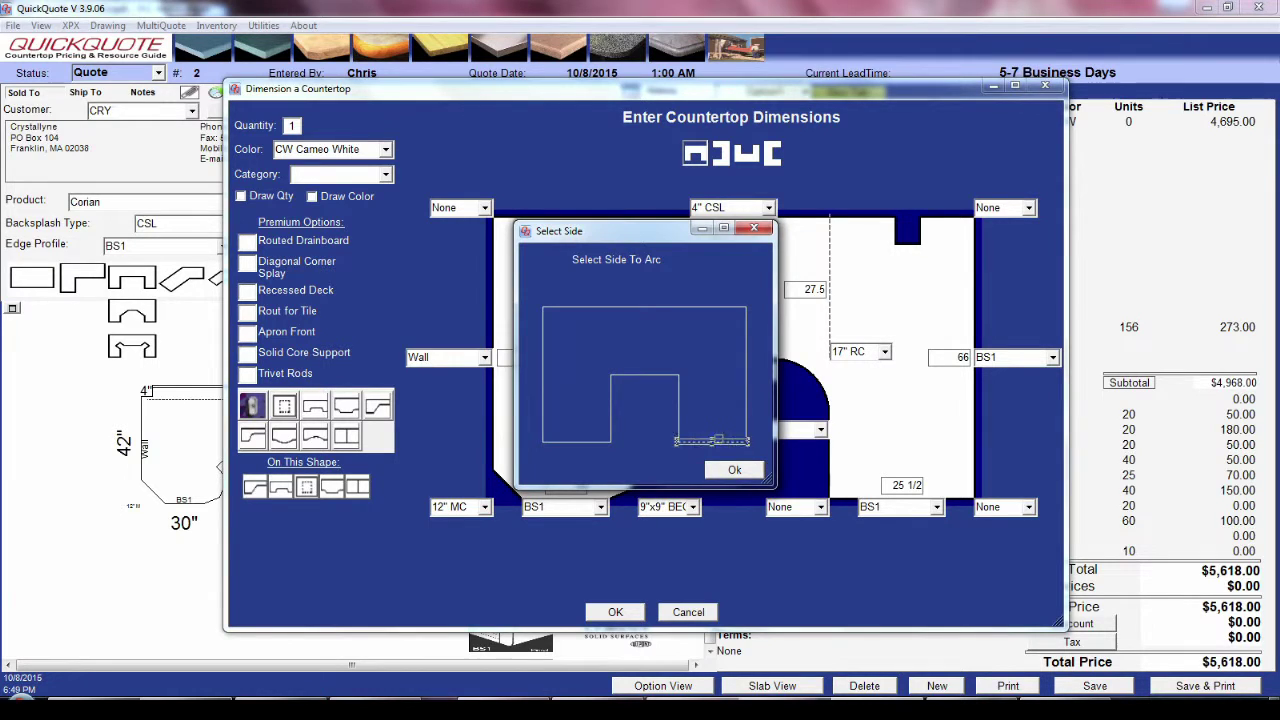
click(733, 470)
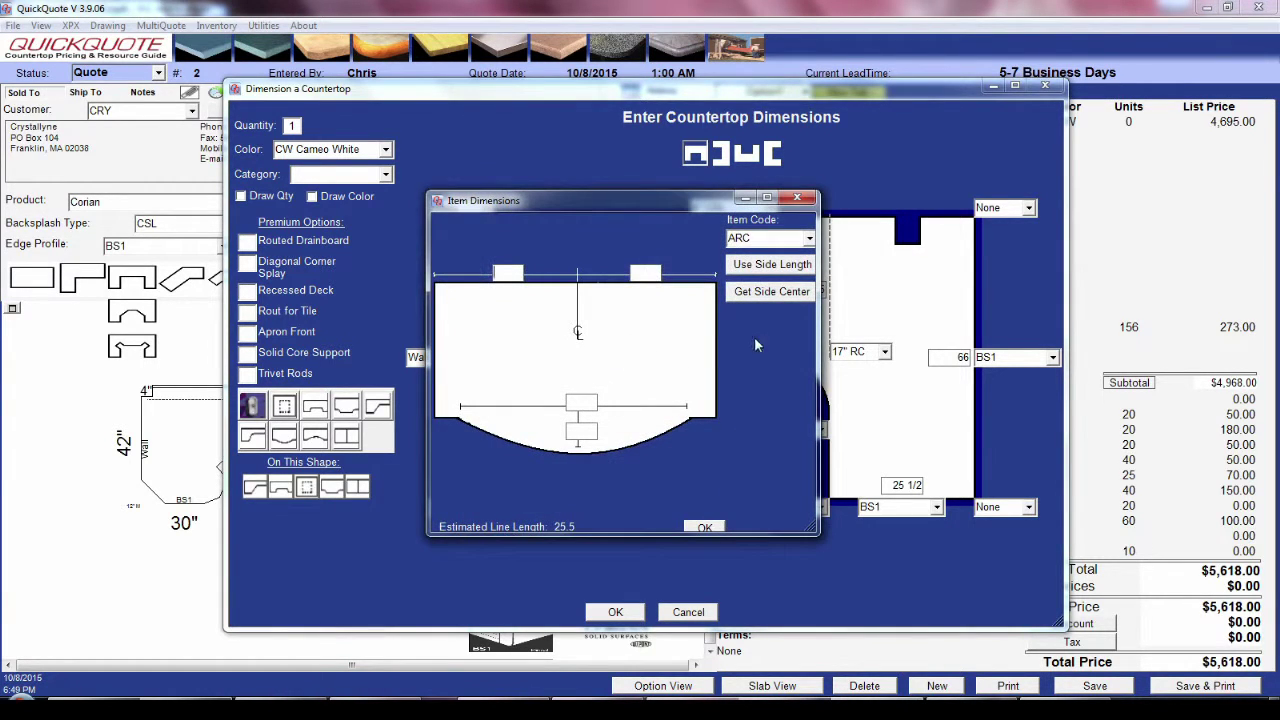
click(766, 264)
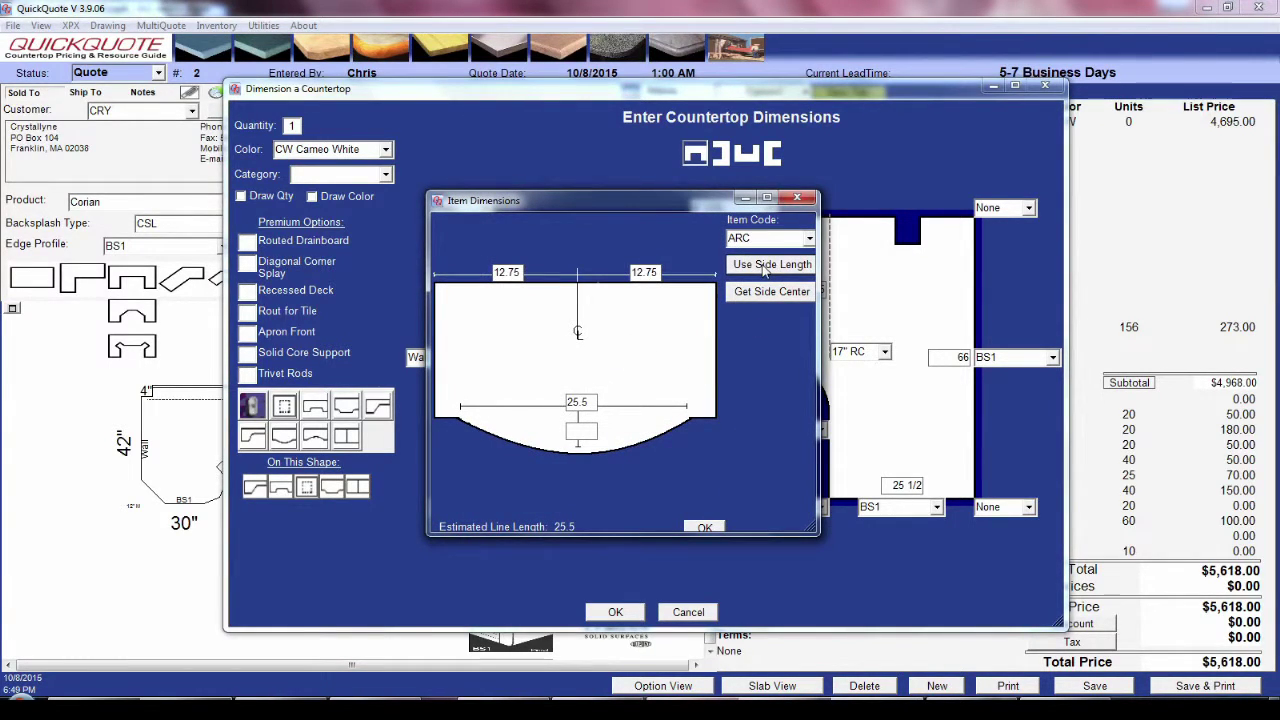
click(591, 433)
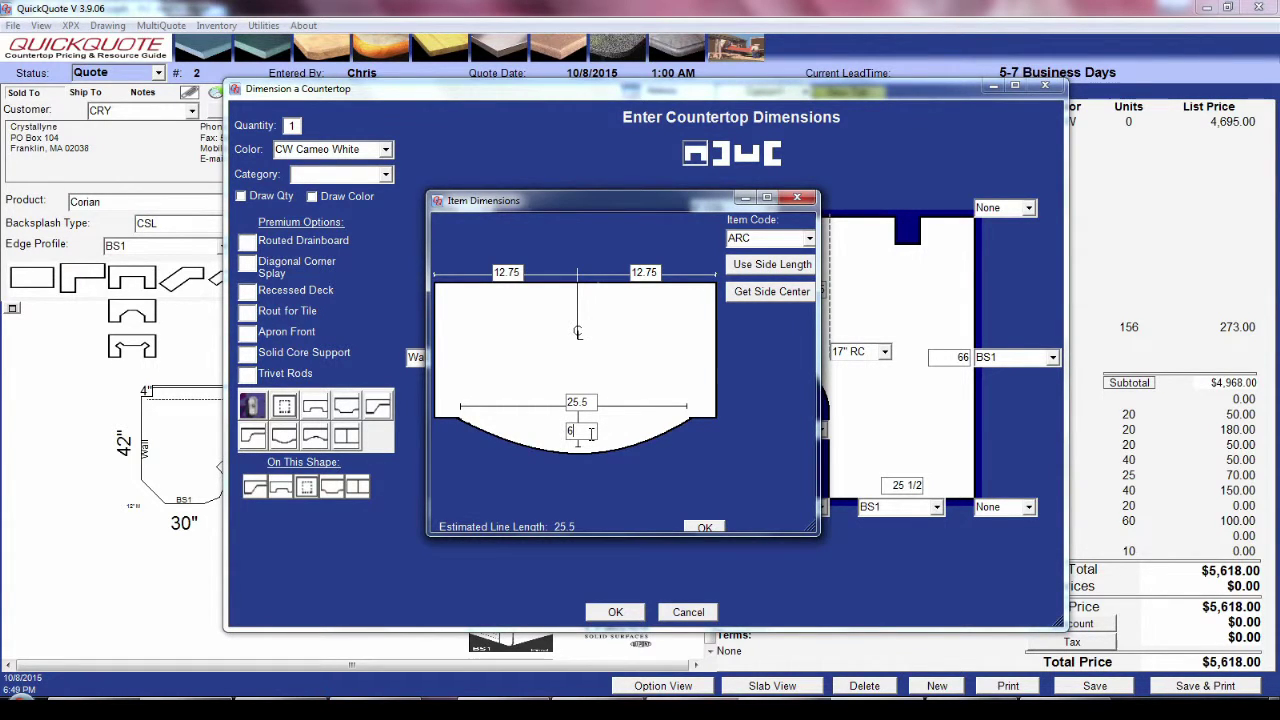
click(696, 528)
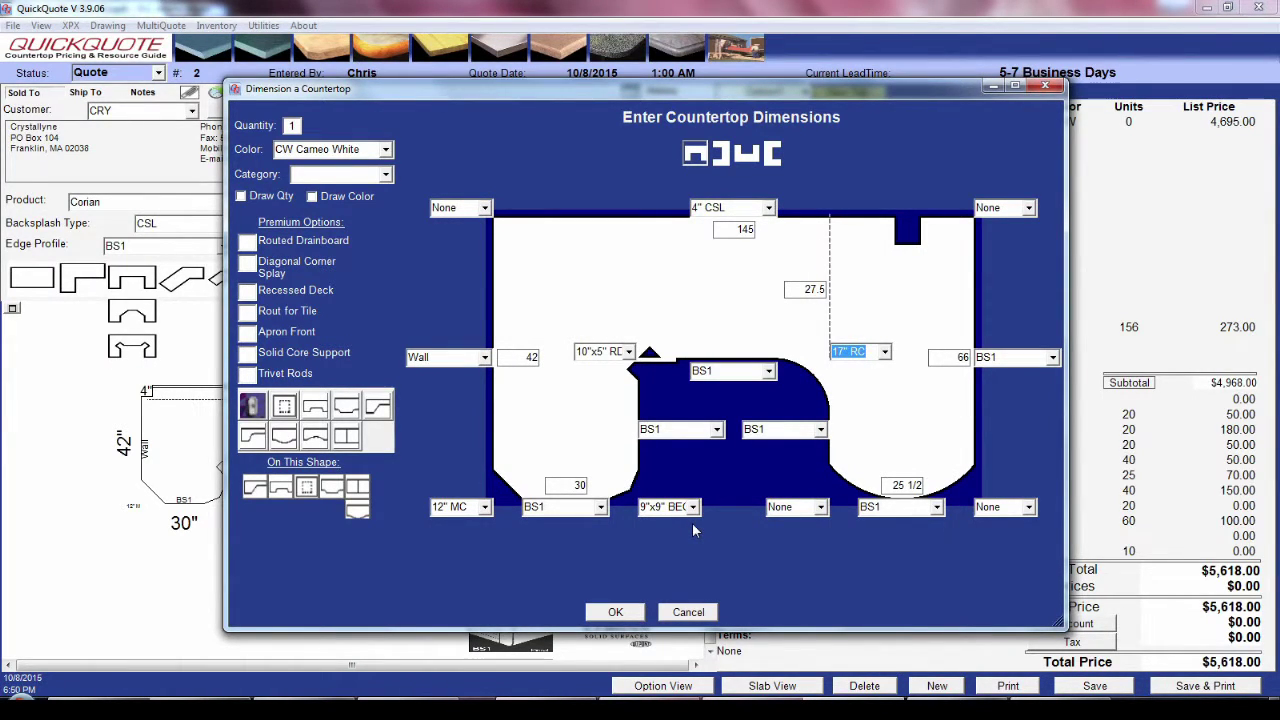
- Finish the drawing to add the 145 x 42 x 66 U top to the quote, then zoom in on it
click(615, 612)
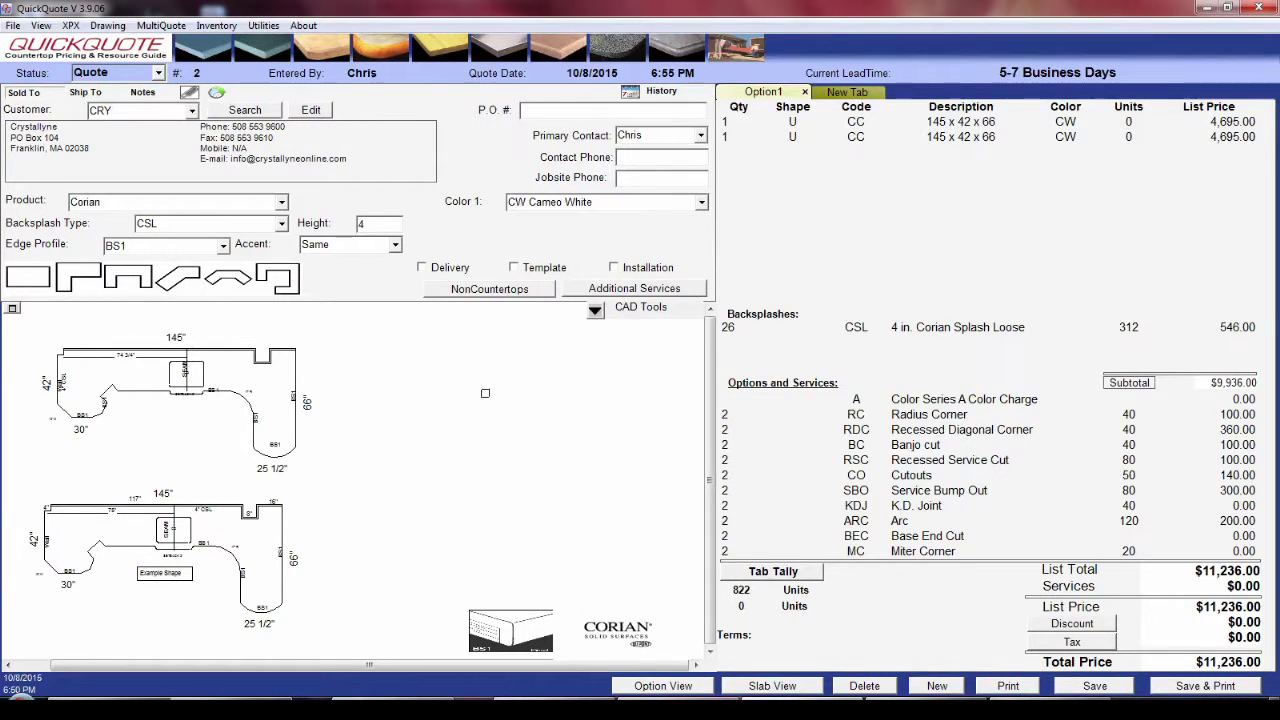
click(595, 312)
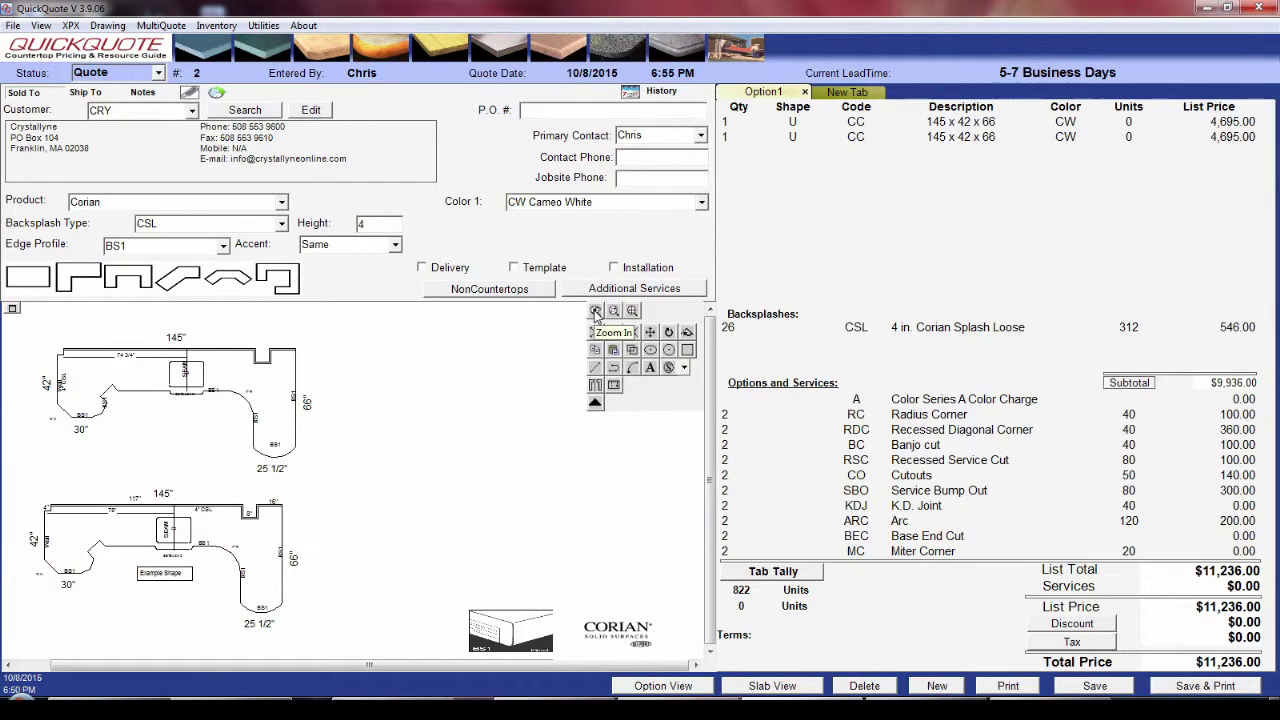
click(595, 312)
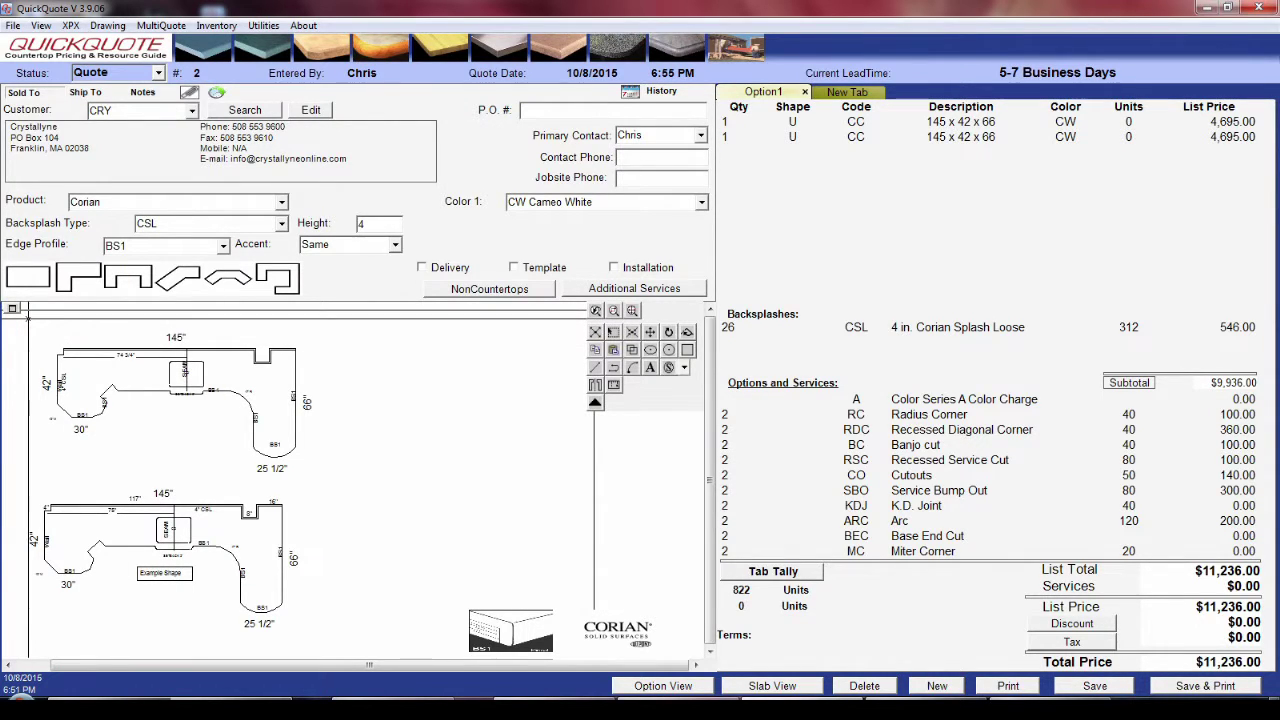
mouse_move(28, 319)
mouse_down()
mouse_move(135, 436)
mouse_move(330, 490)
mouse_up()
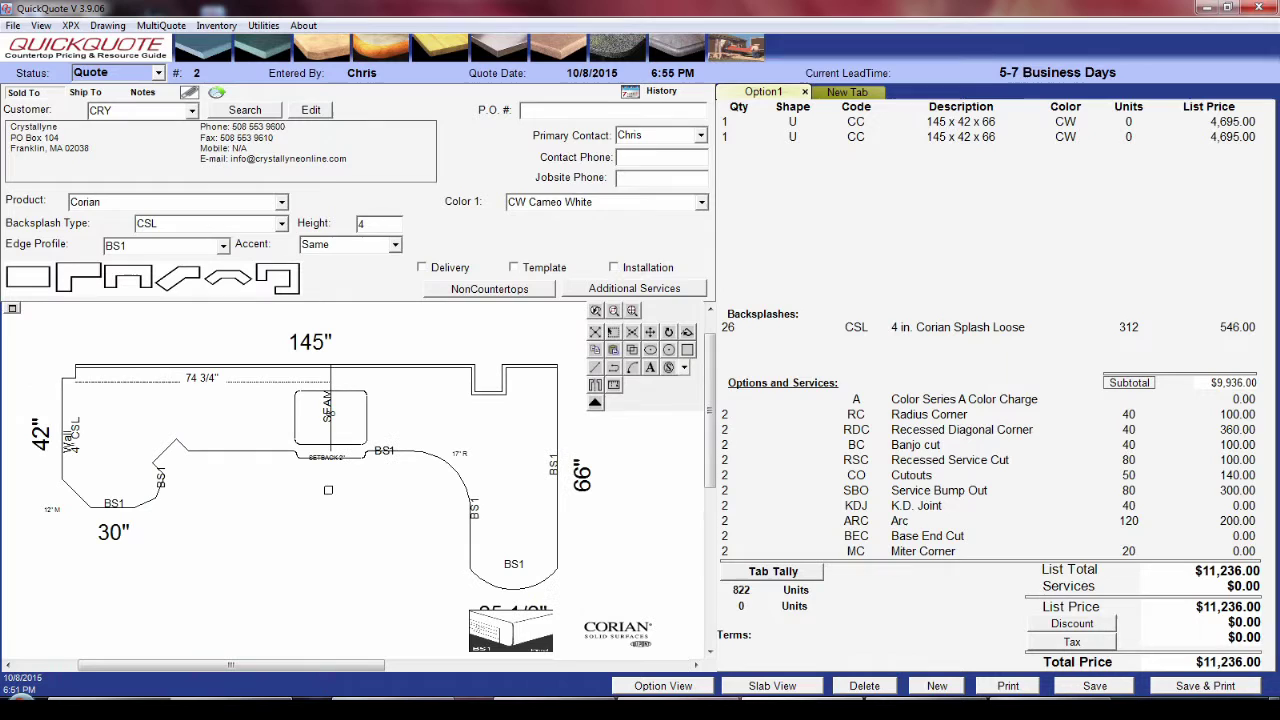
- Select the whole countertop drawing and explode it into separate pieces
click(596, 332)
click(537, 368)
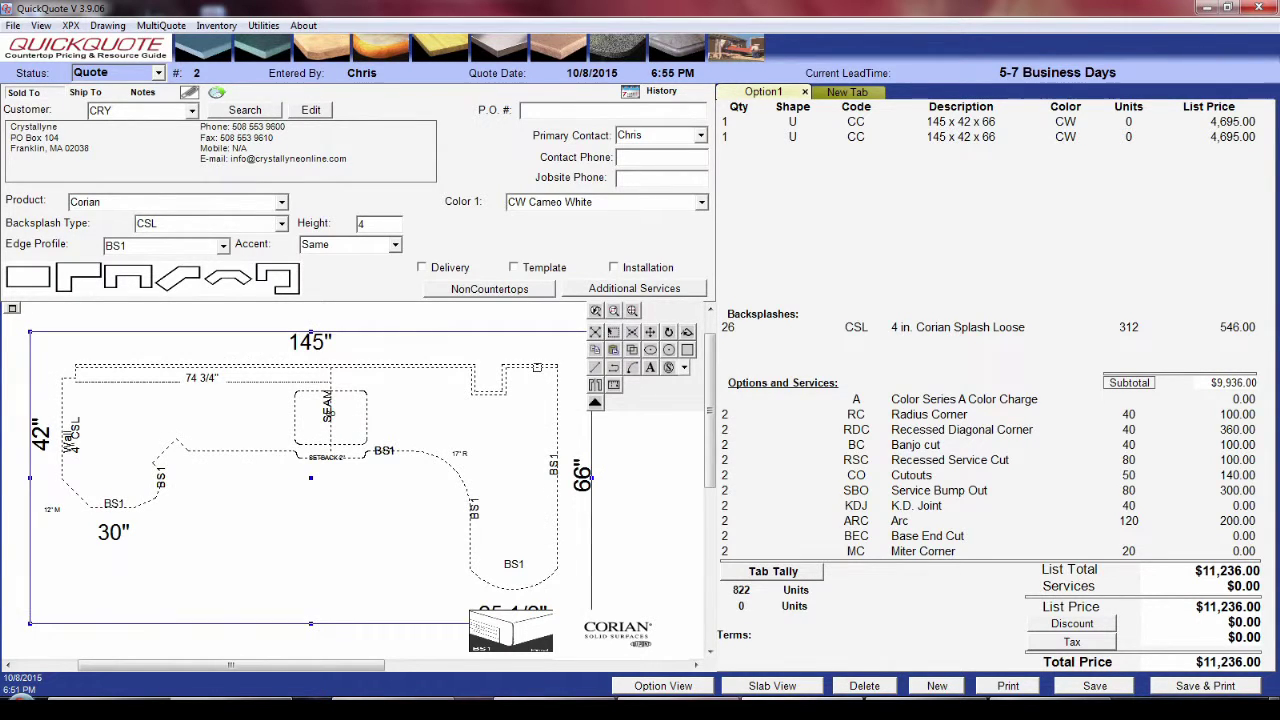
click(595, 333)
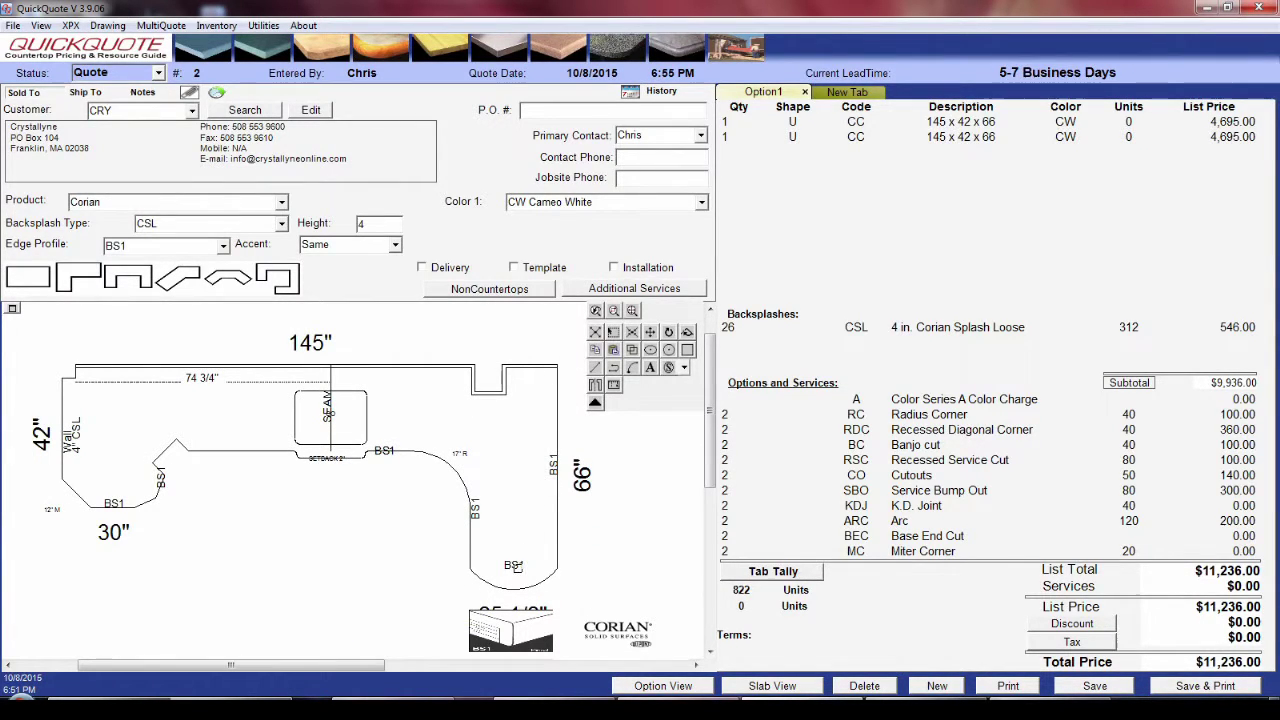
- Nudge the BS1 label up, move SEAM inside the sink cutout, and delete the angled-edge BS1 label
click(514, 568)
click(383, 449)
drag(383, 449, 384, 441)
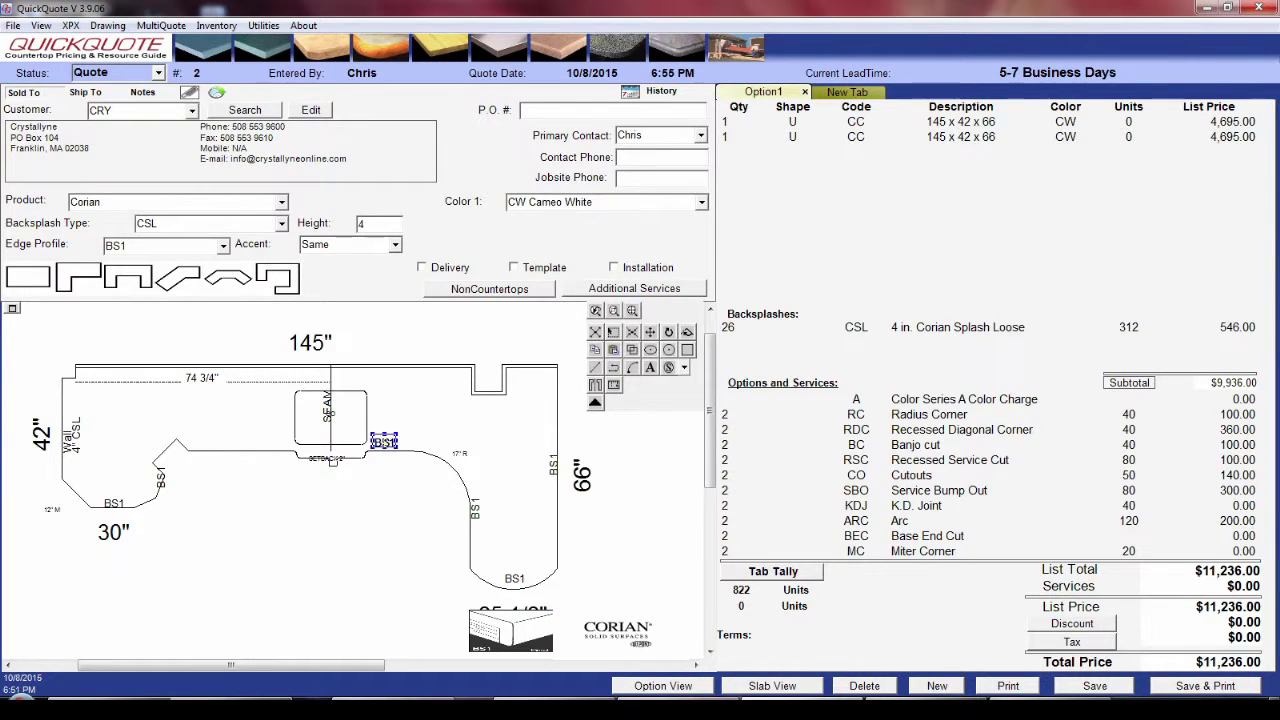
click(333, 460)
click(327, 410)
drag(327, 408, 316, 418)
click(164, 484)
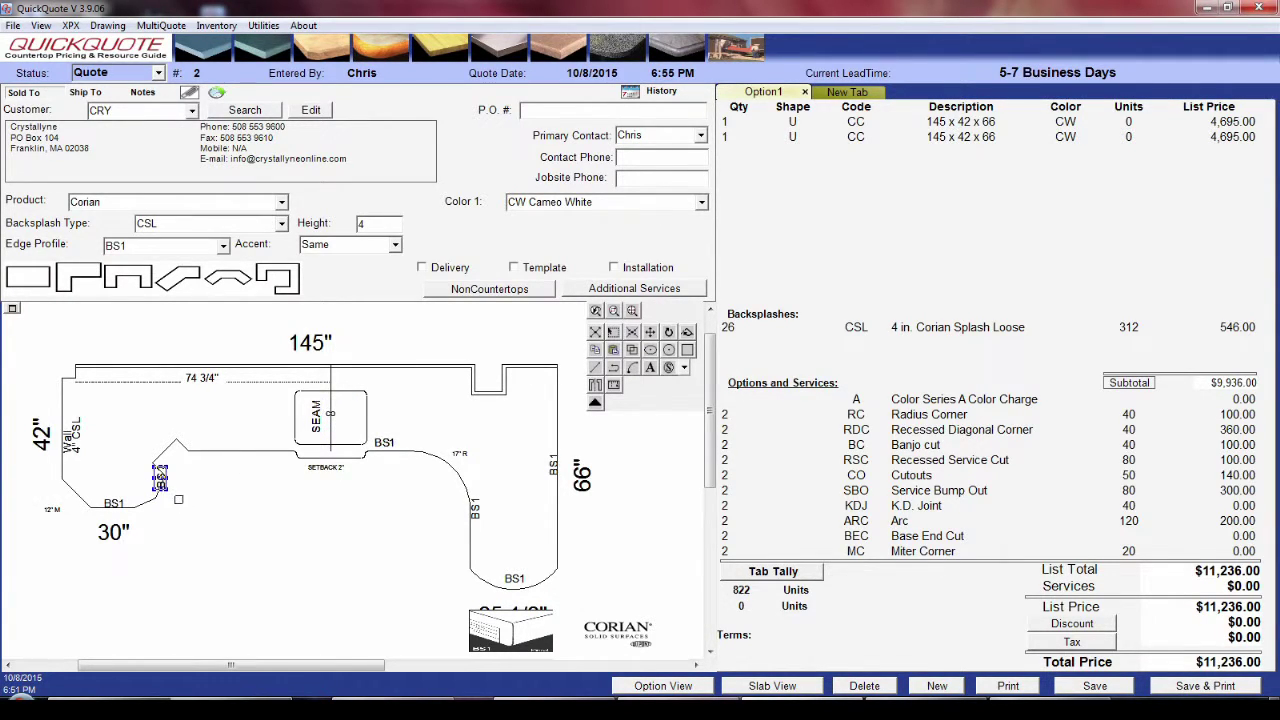
key(Delete)
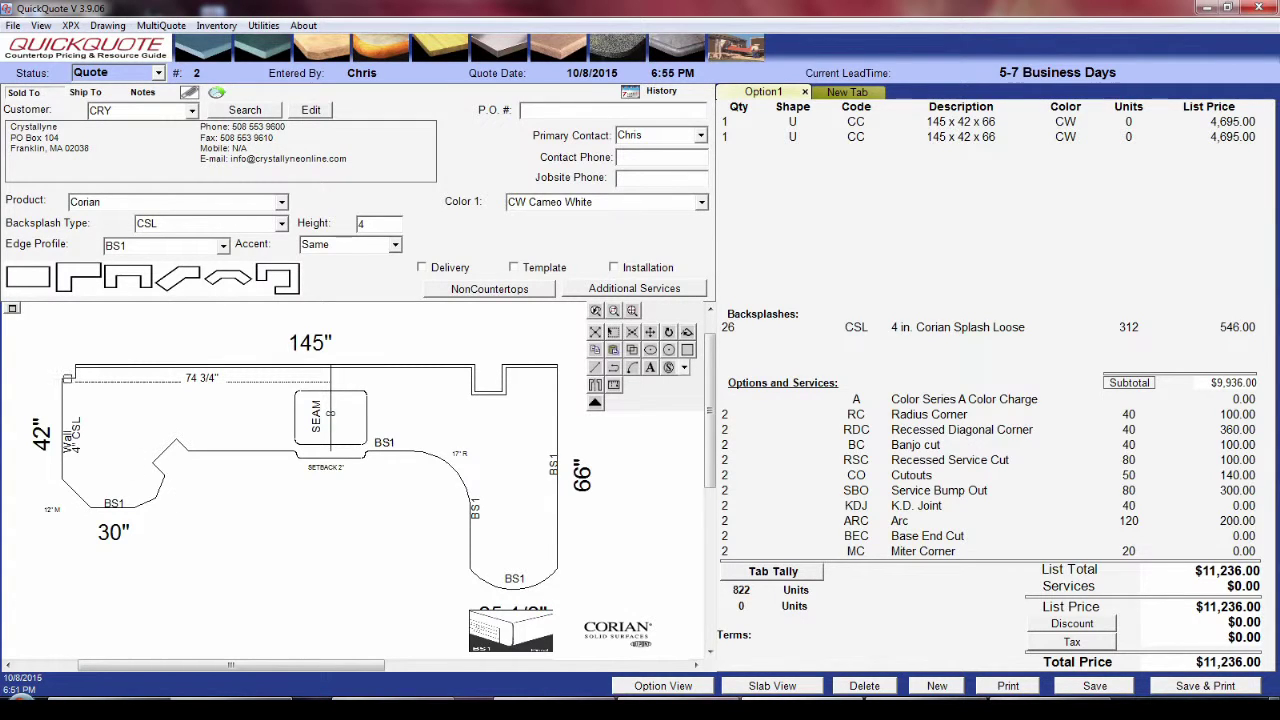
- Dimension the top-left corner (4"), long top edge (117"), notch edge (8") and edge right of notch (16")
click(67, 377)
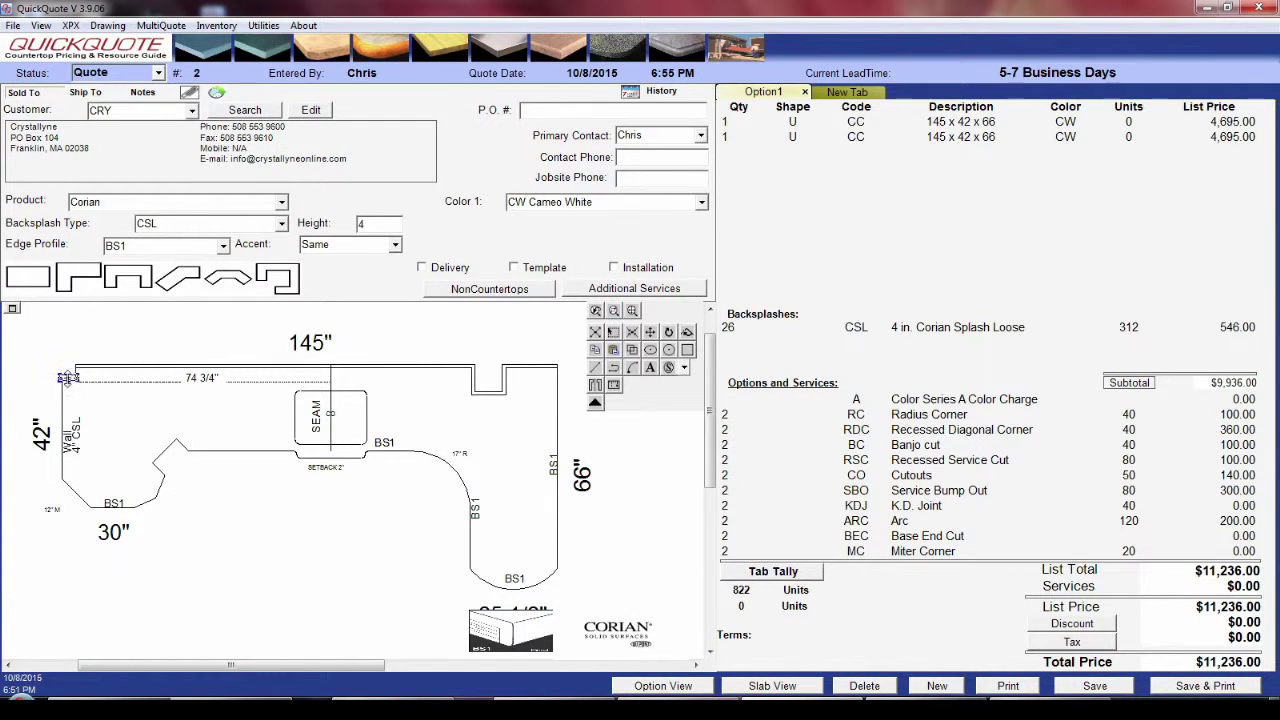
click(612, 387)
click(617, 411)
click(255, 362)
click(613, 386)
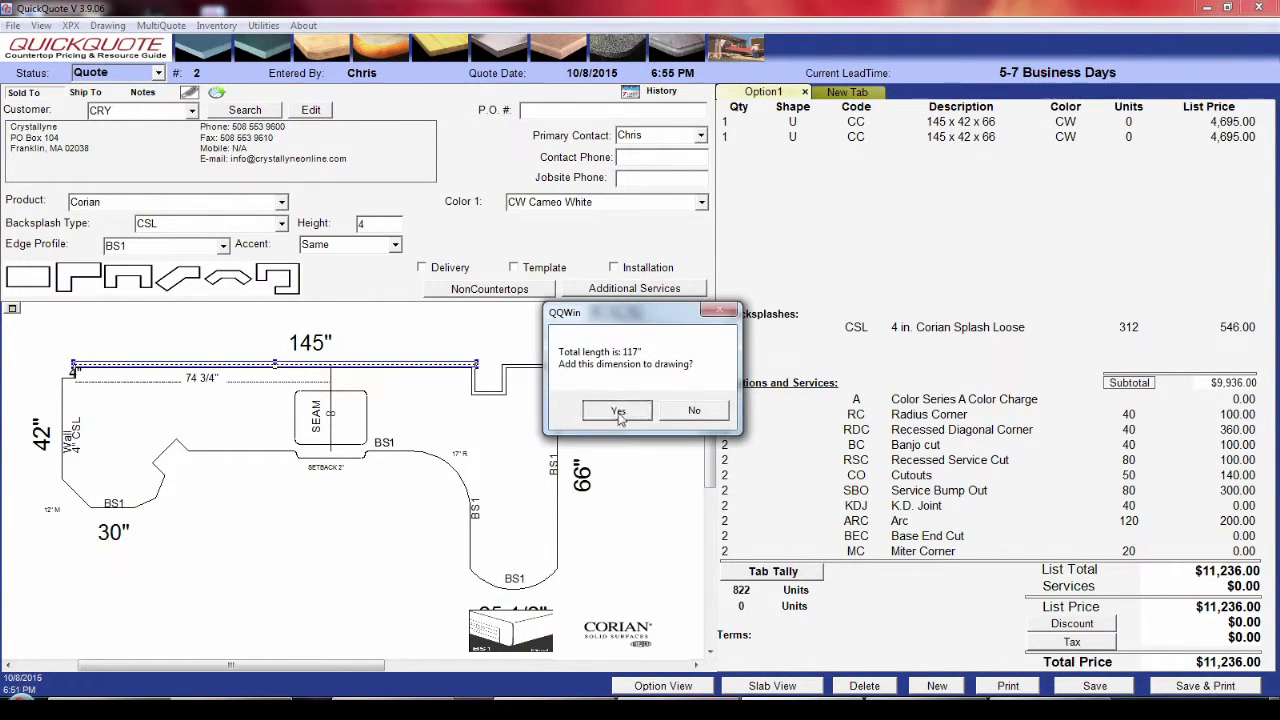
click(617, 410)
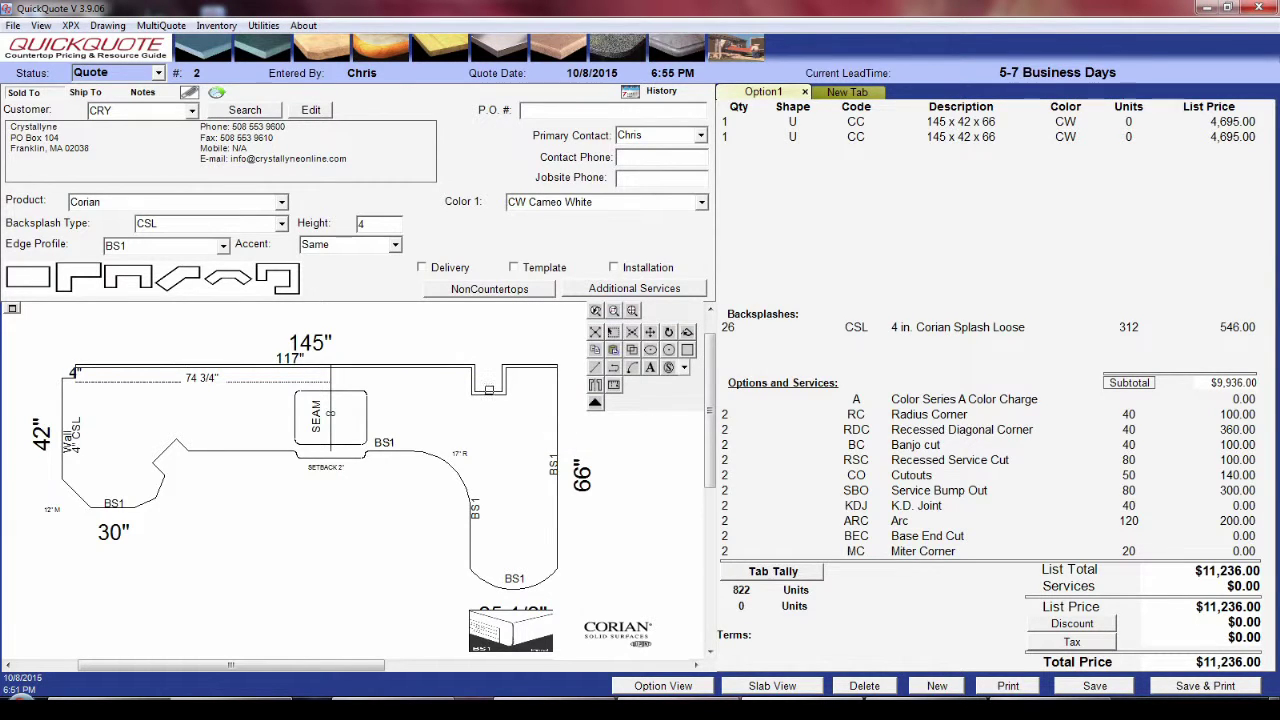
click(489, 389)
click(613, 386)
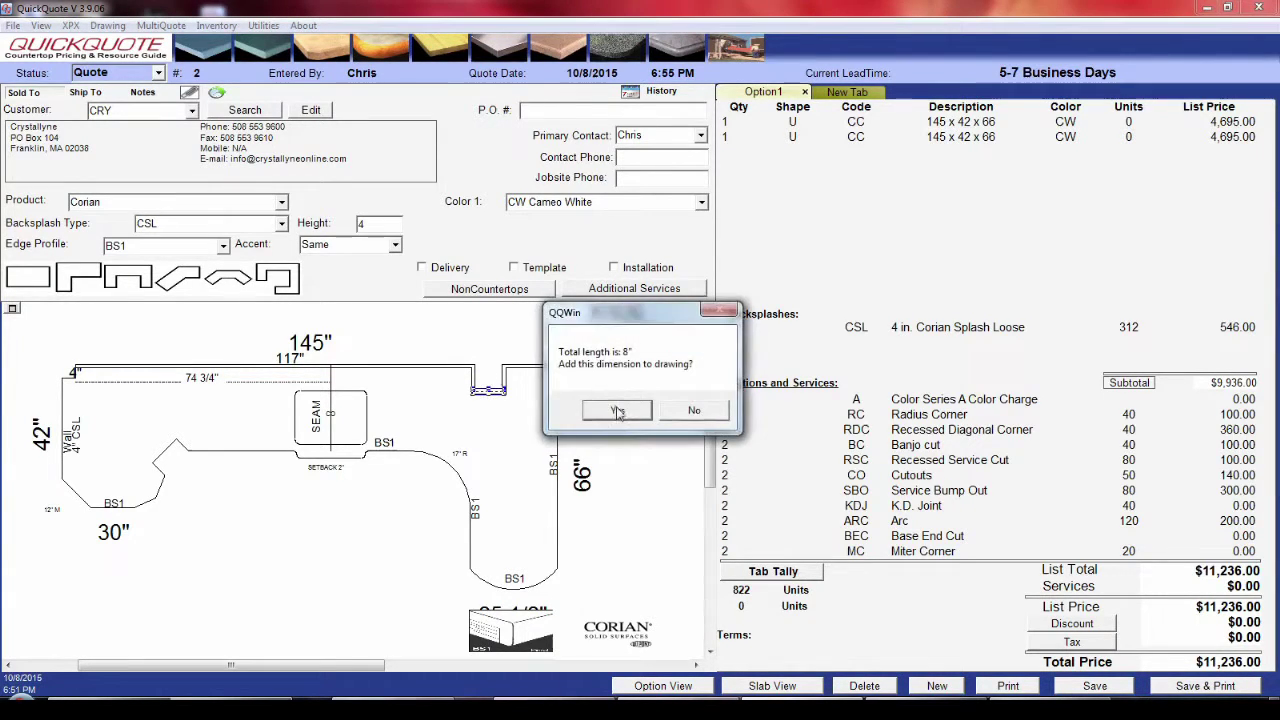
click(617, 410)
click(520, 363)
click(613, 386)
click(617, 411)
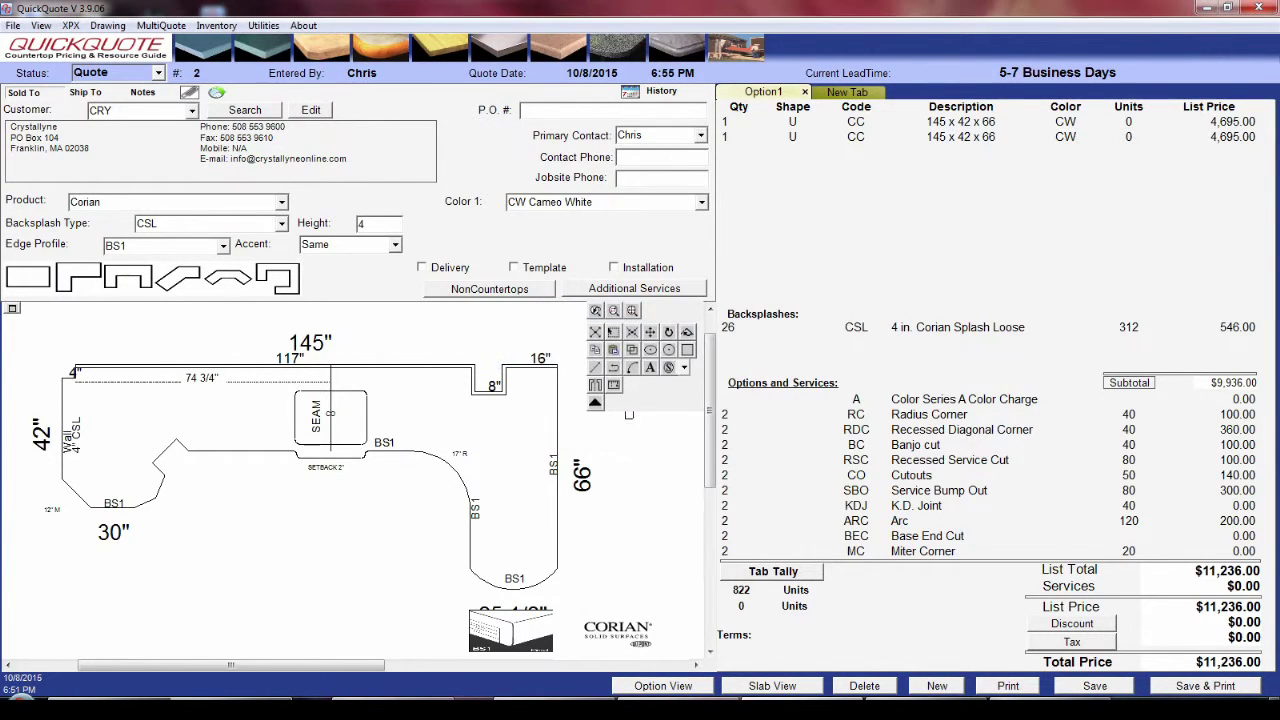
- Place a 'Recreated Shape' text label inside the countertop and frame it with a rectangle
click(650, 376)
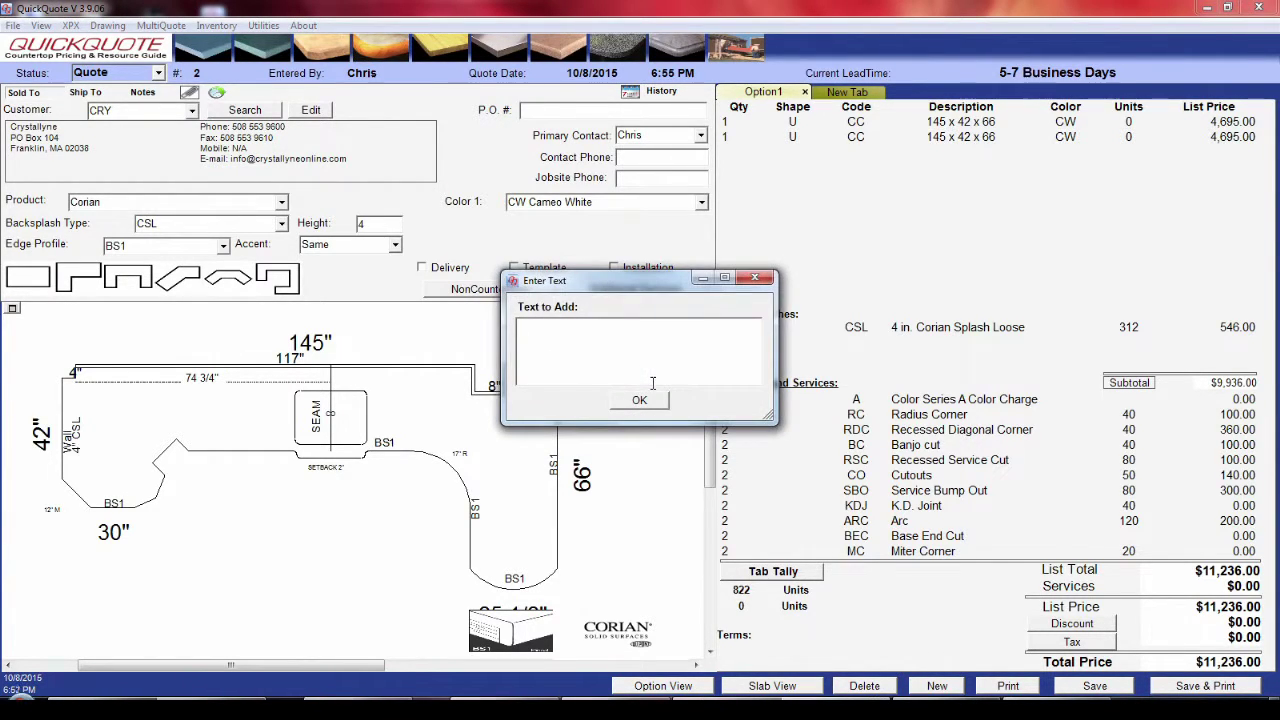
text(Recreated Shape)
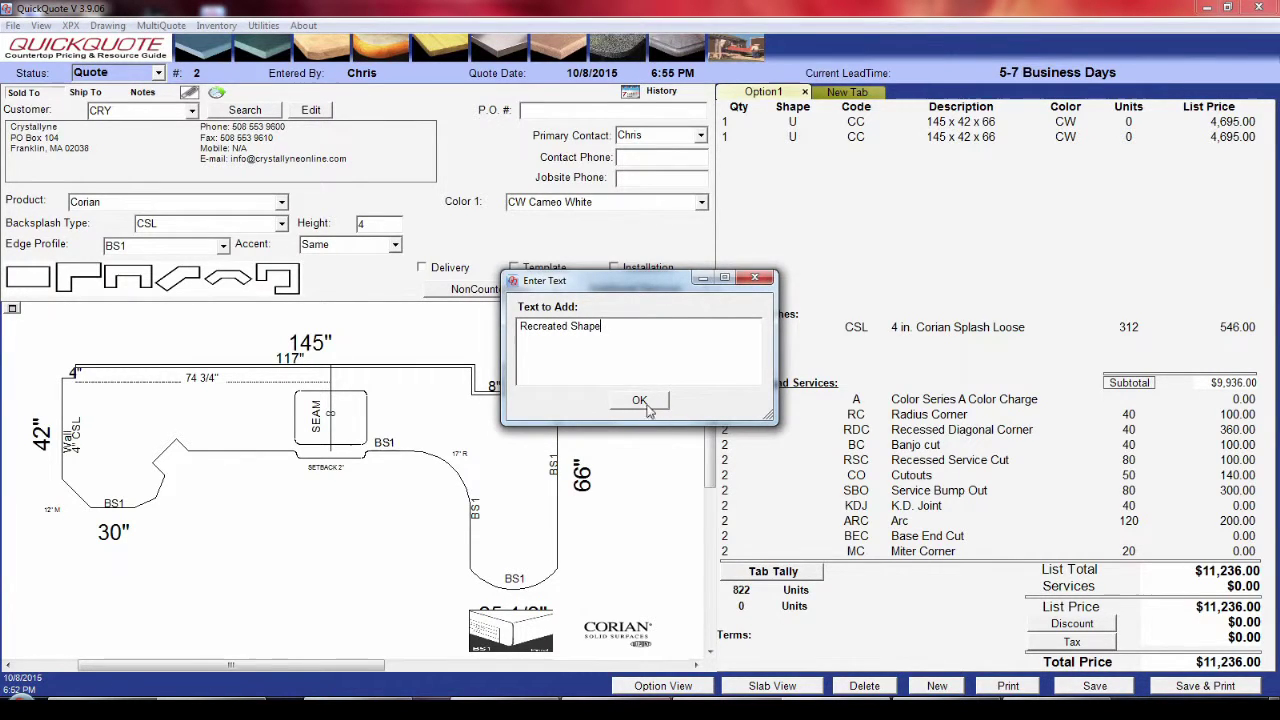
click(640, 401)
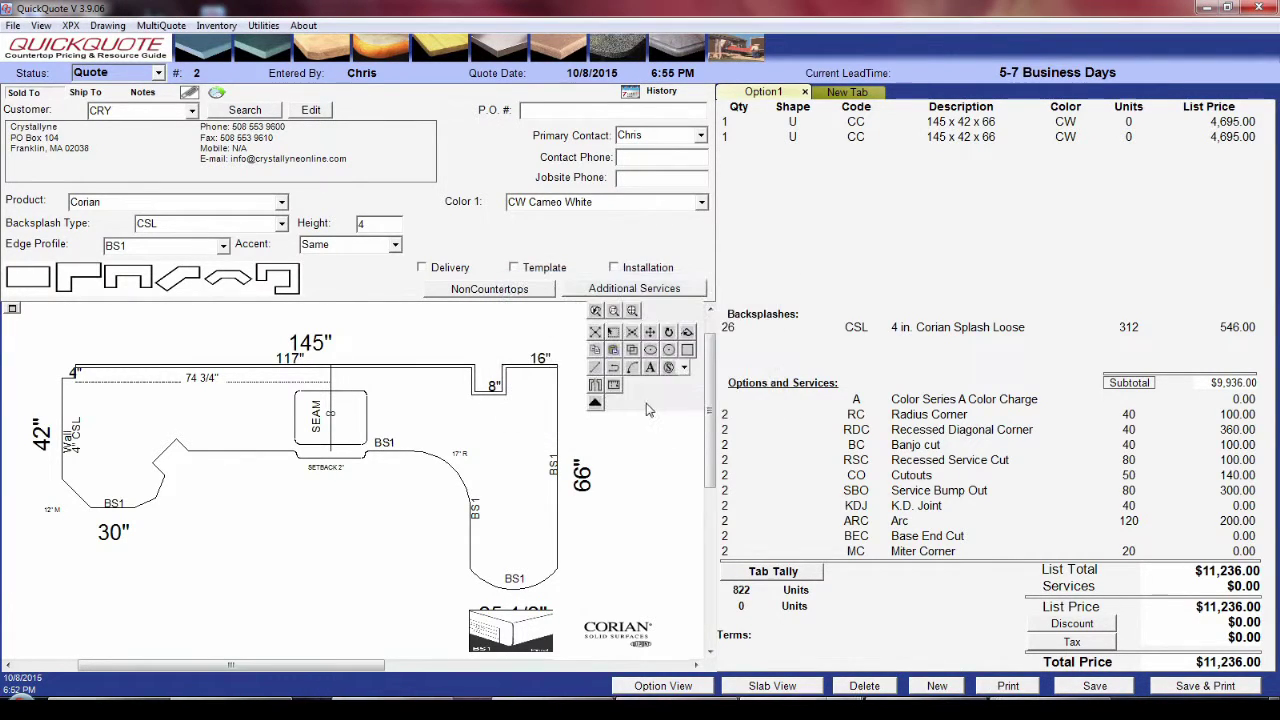
click(298, 520)
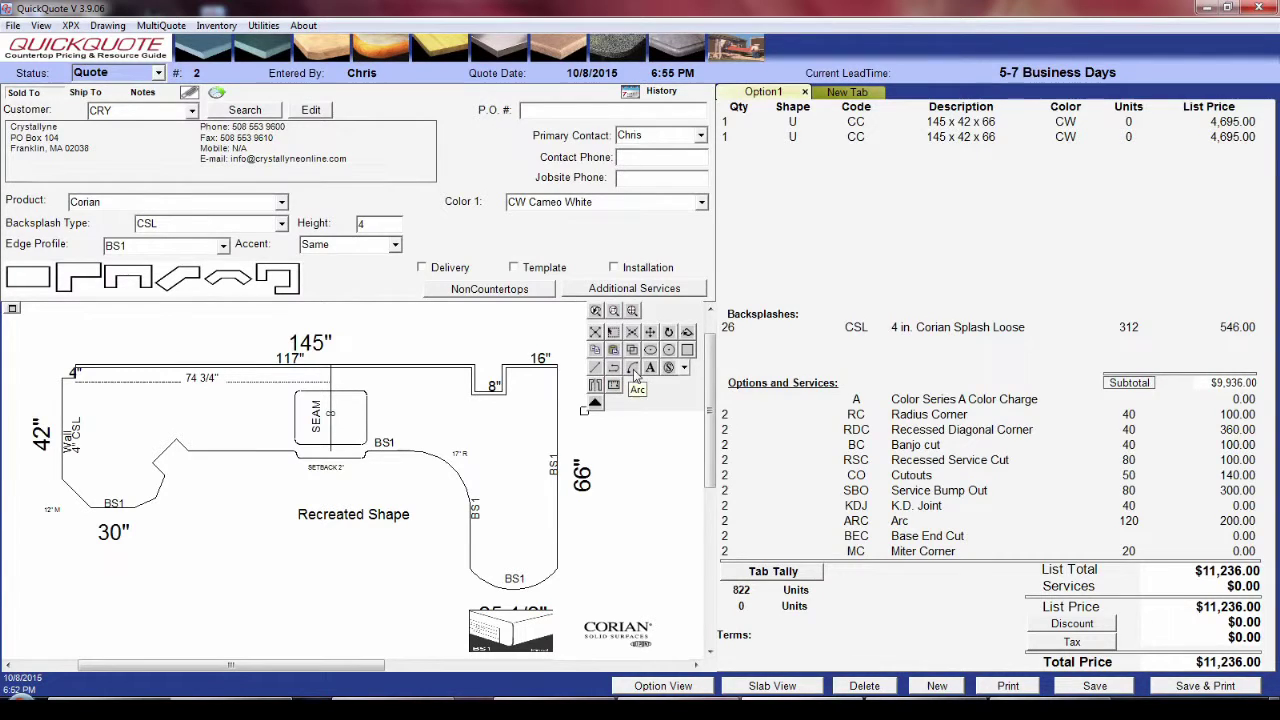
click(687, 349)
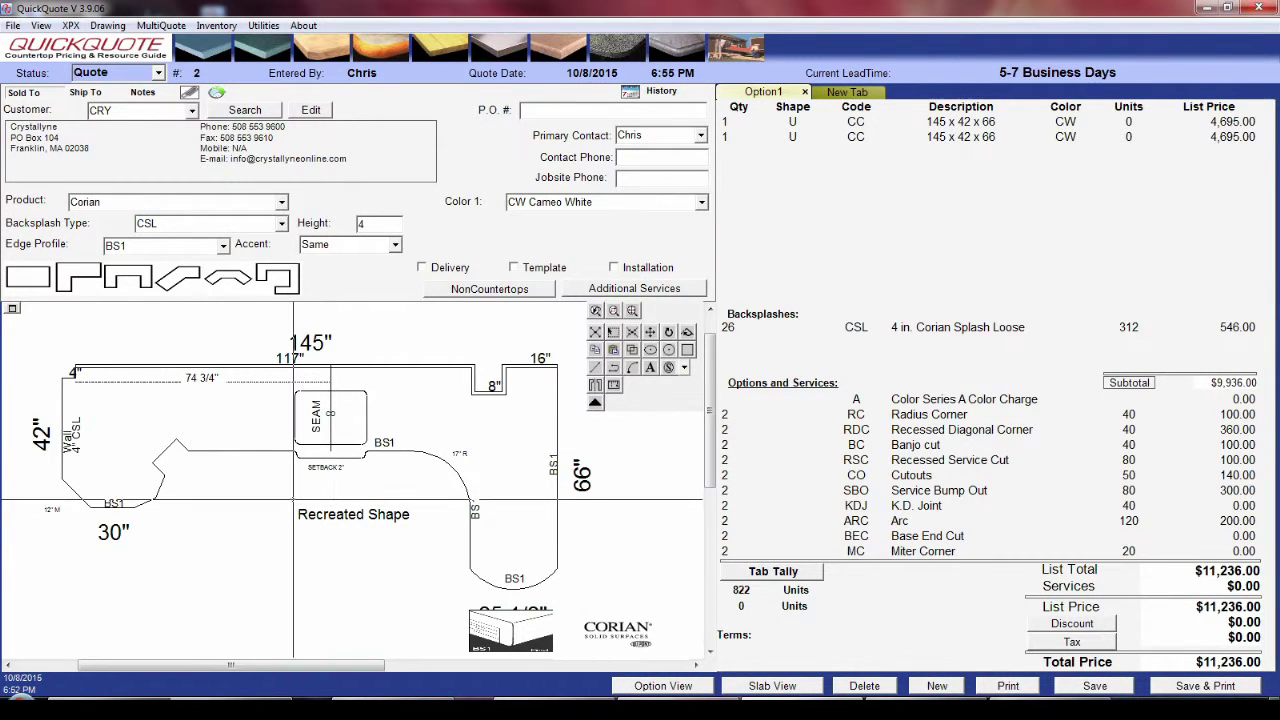
drag(293, 498, 418, 532)
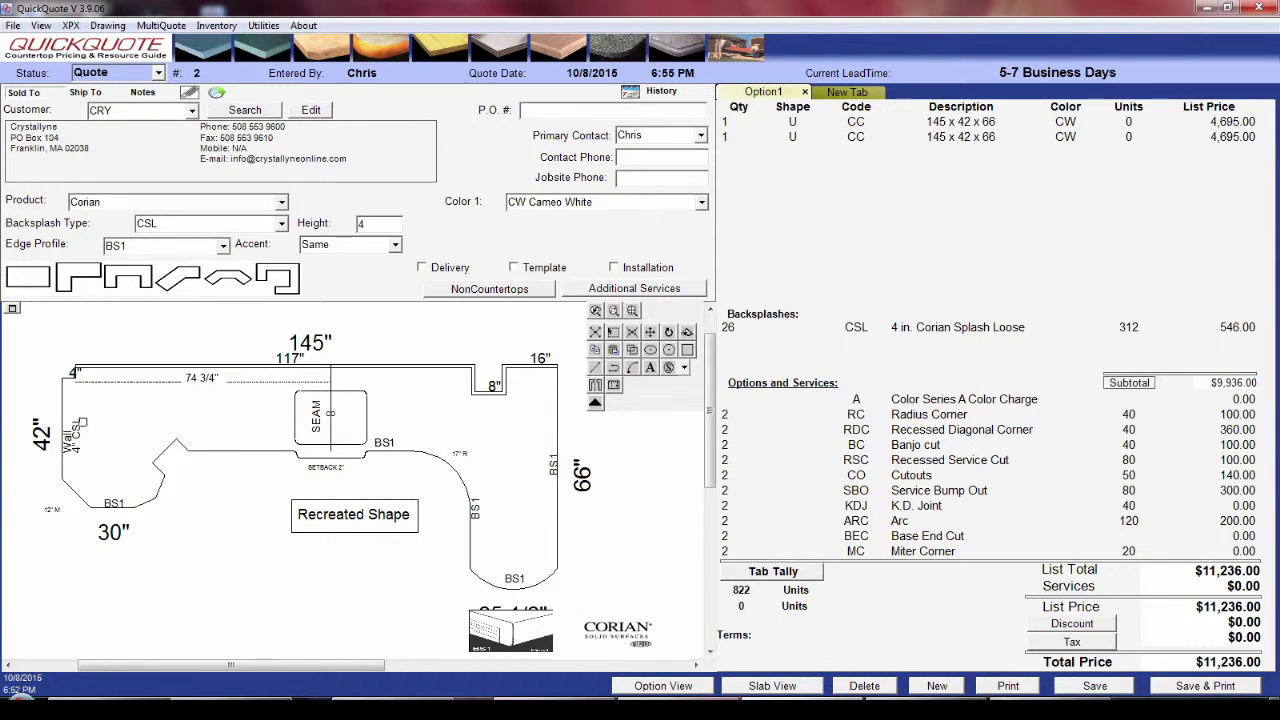
- Move the 4" CSL label up to the top edge and rotate it 90 degrees
click(77, 424)
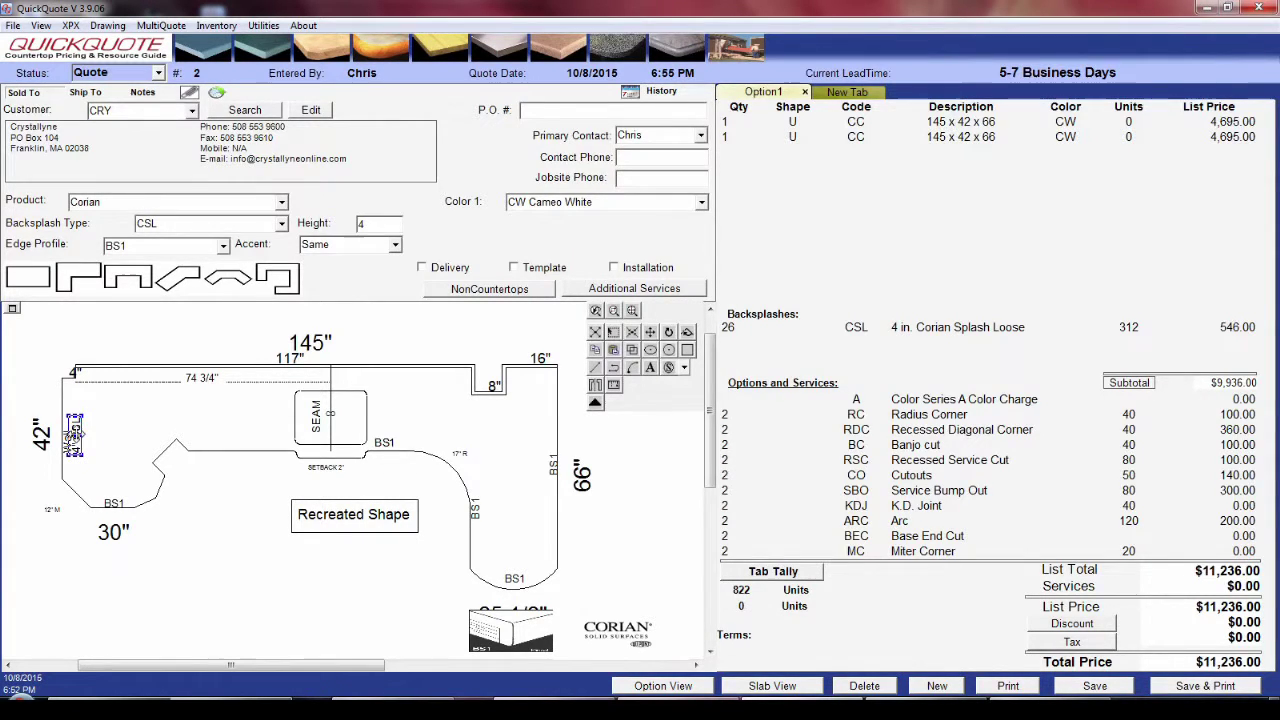
drag(77, 432, 413, 394)
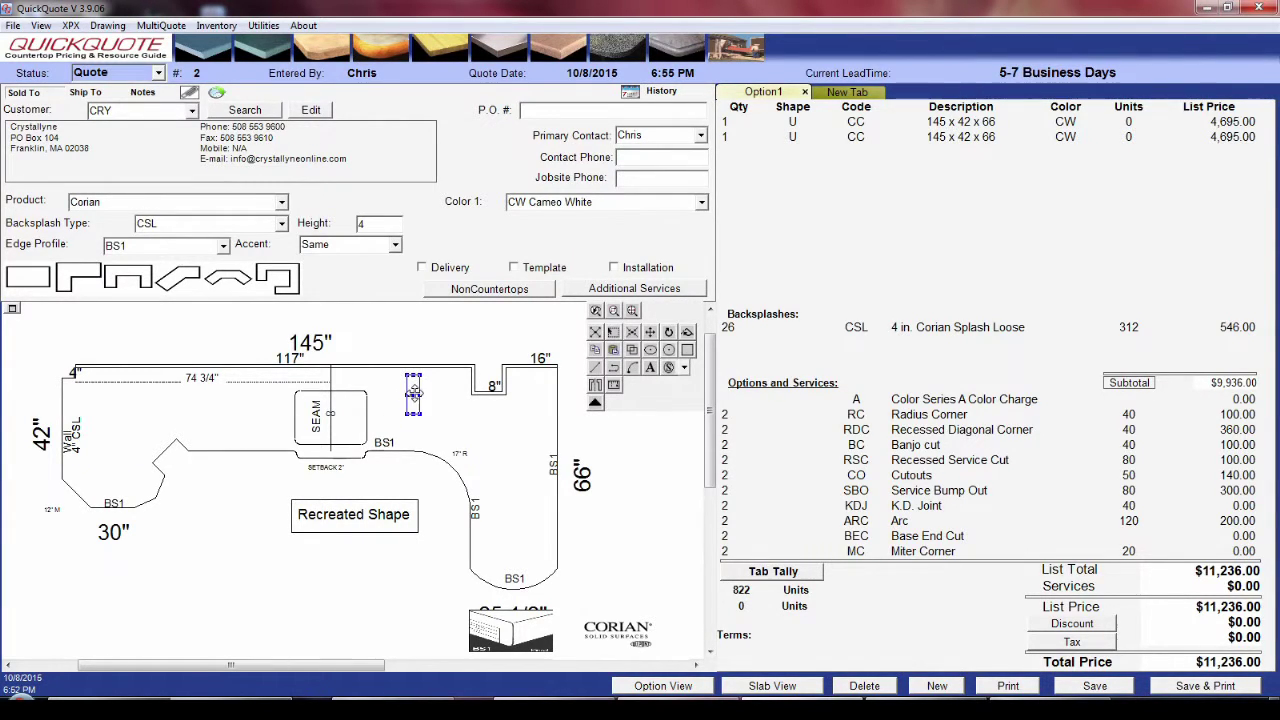
click(687, 349)
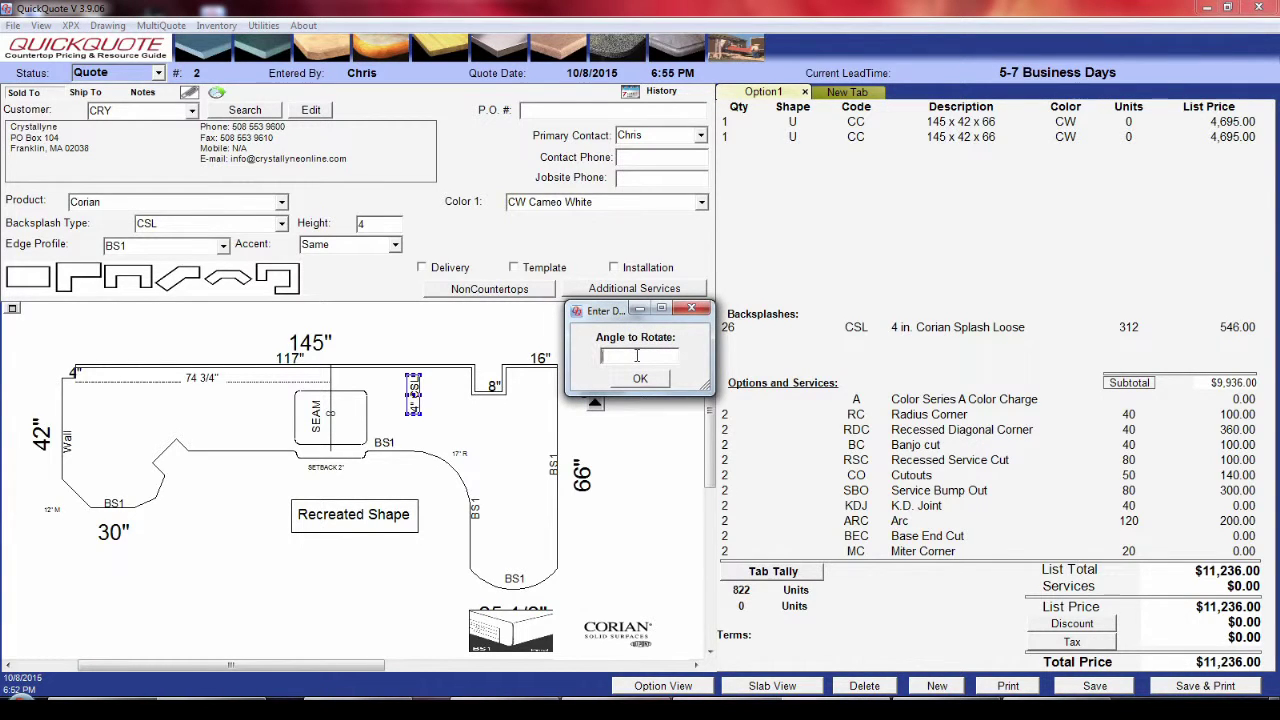
key(Return)
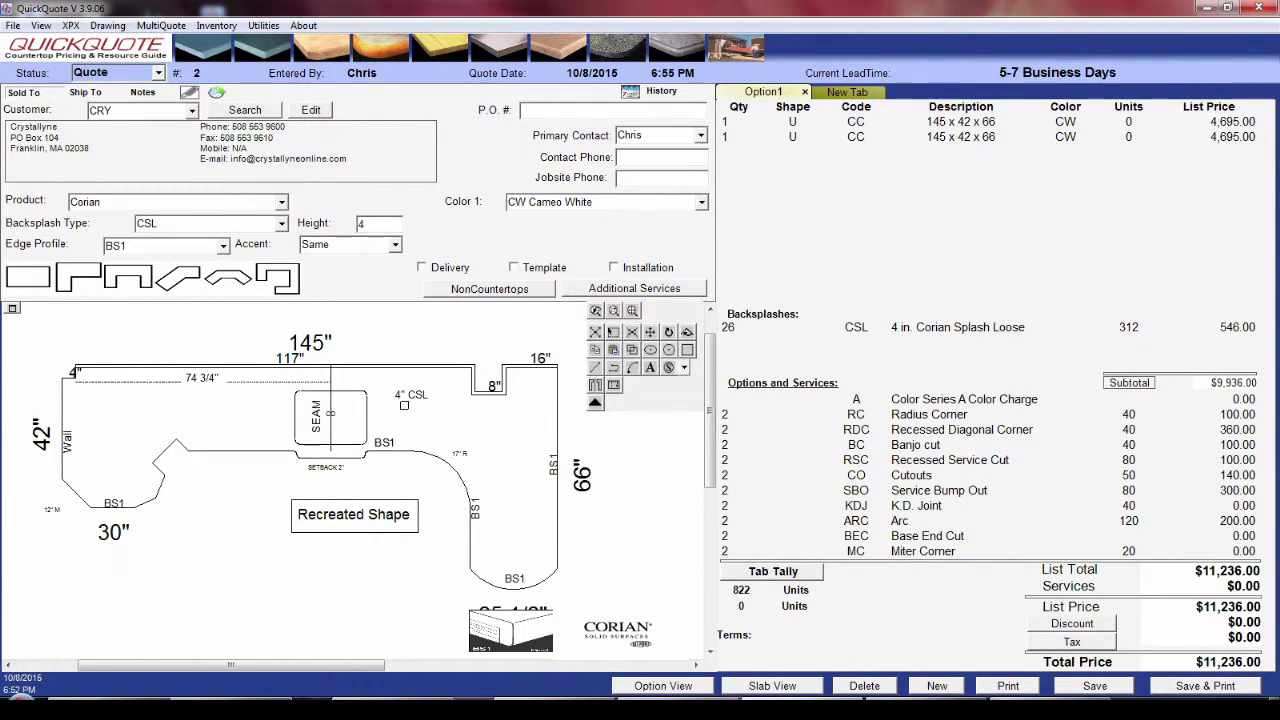
- Seat the 4" CSL label on the edge, block the drawing at the setback, and zoom extents
drag(413, 394, 417, 378)
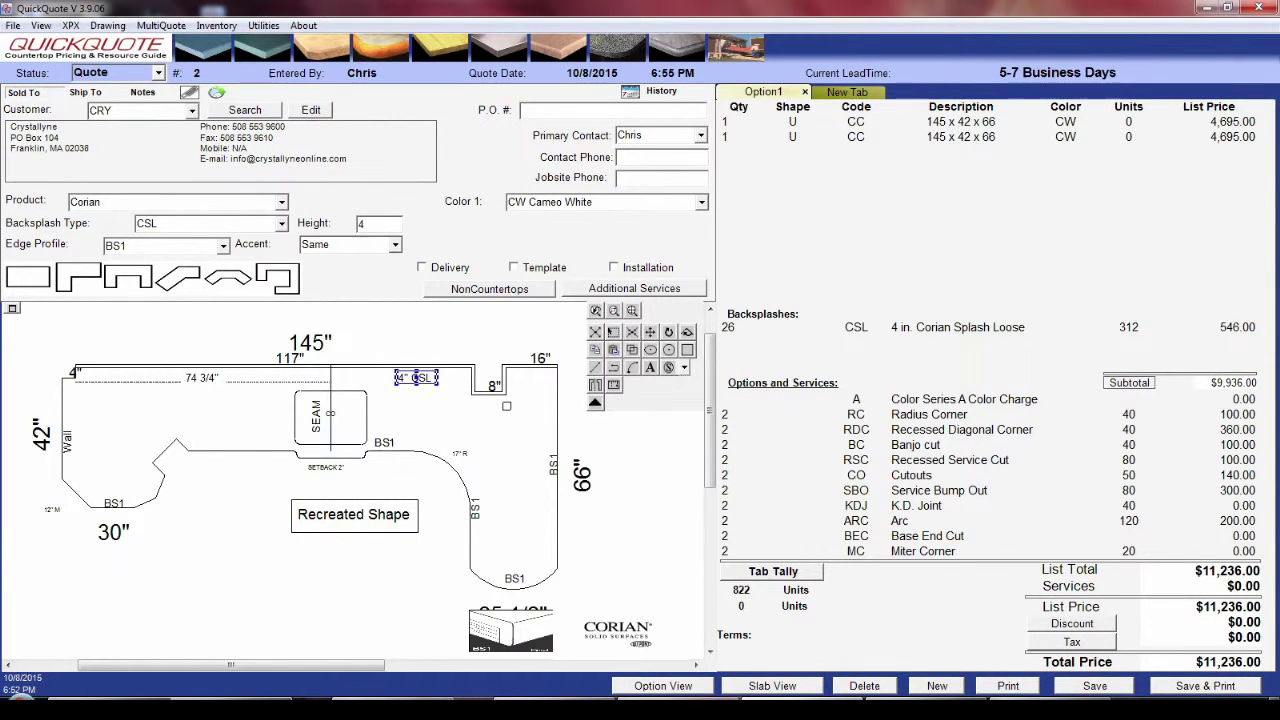
click(613, 332)
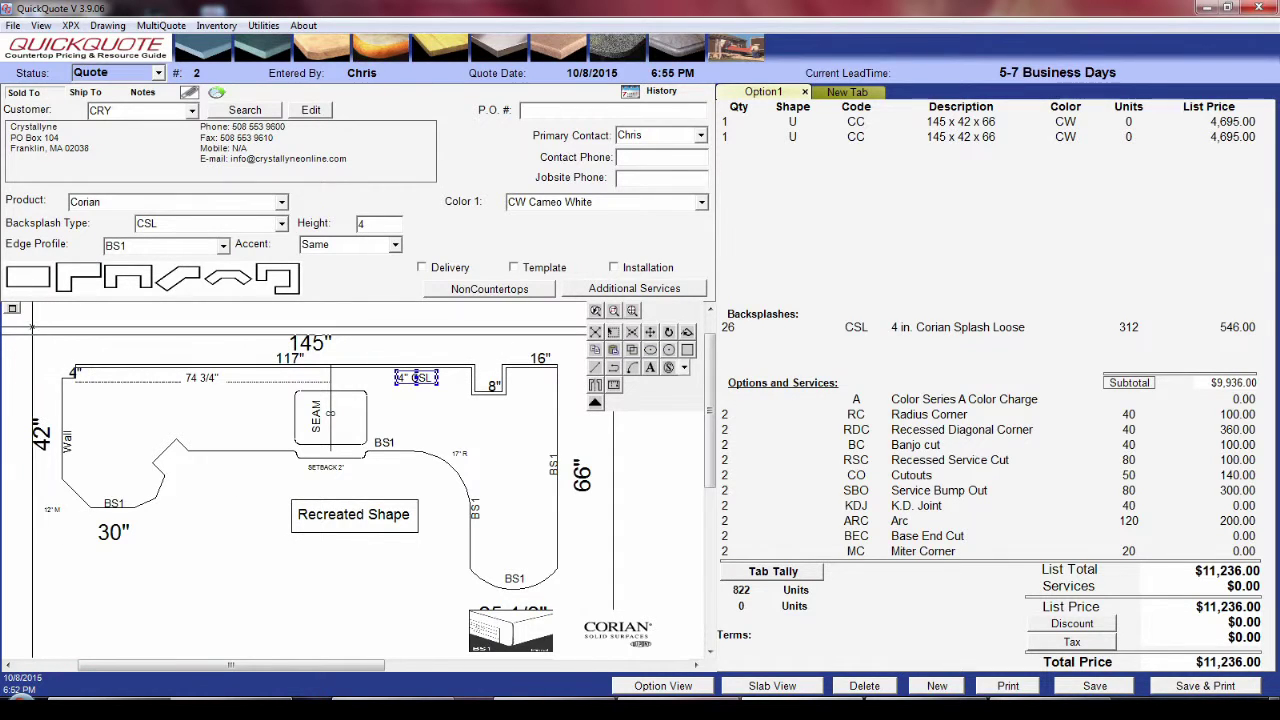
mouse_move(26, 328)
mouse_down()
mouse_move(236, 500)
mouse_move(592, 592)
mouse_up()
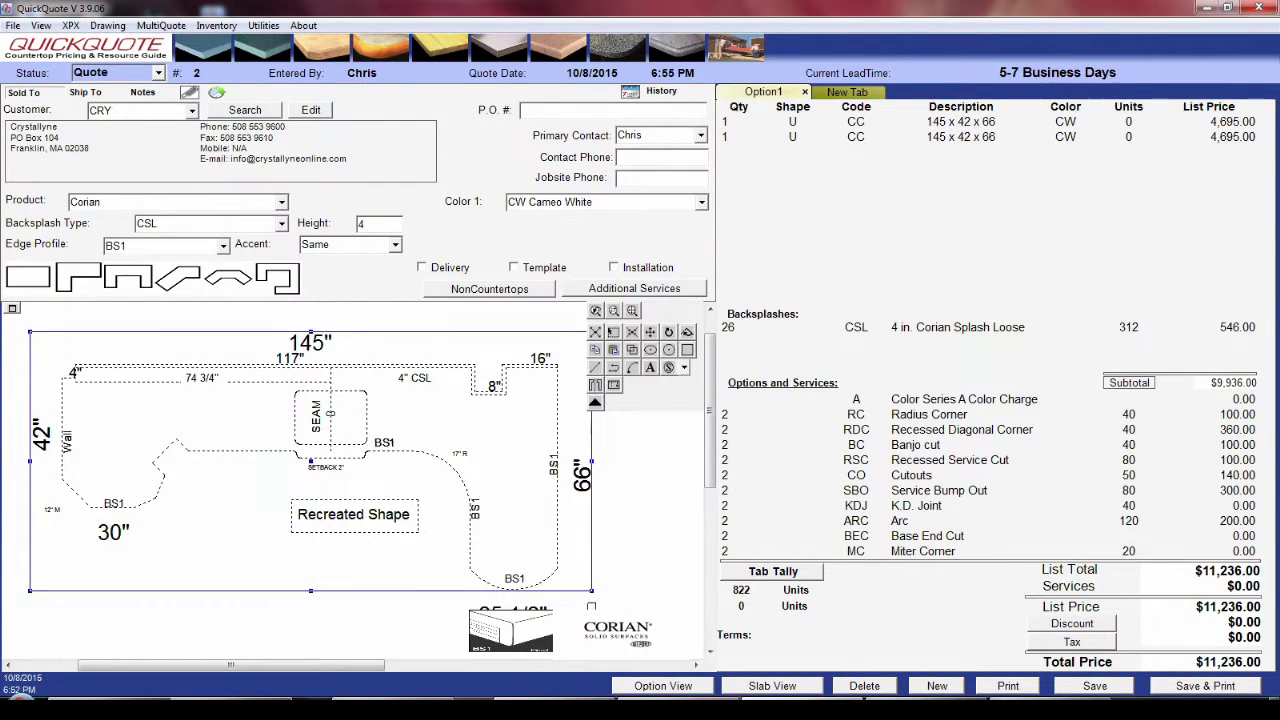
click(633, 337)
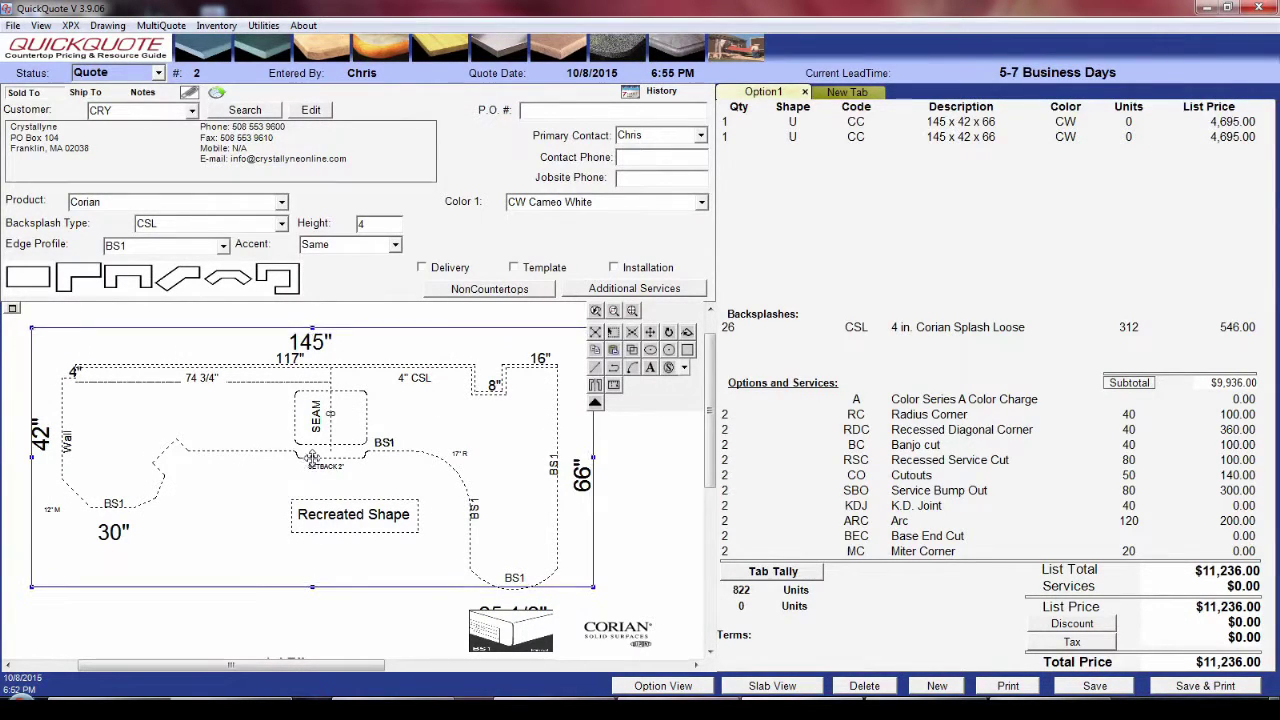
click(311, 461)
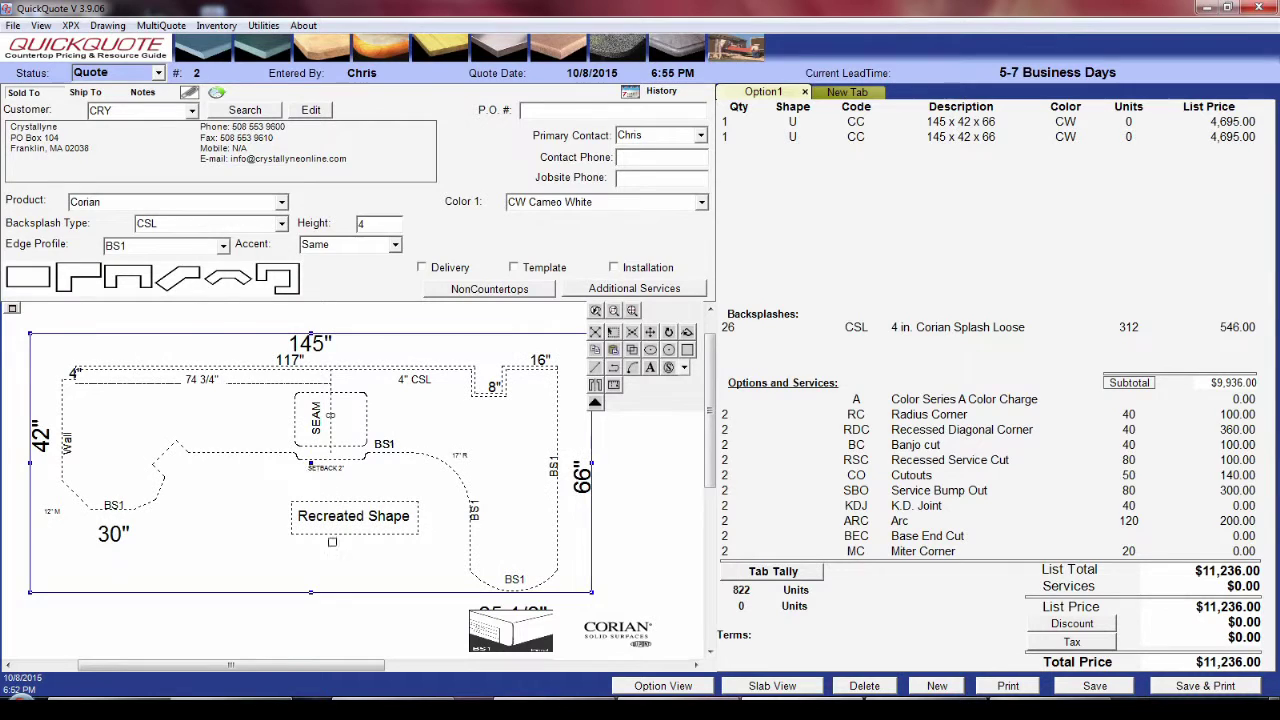
click(333, 616)
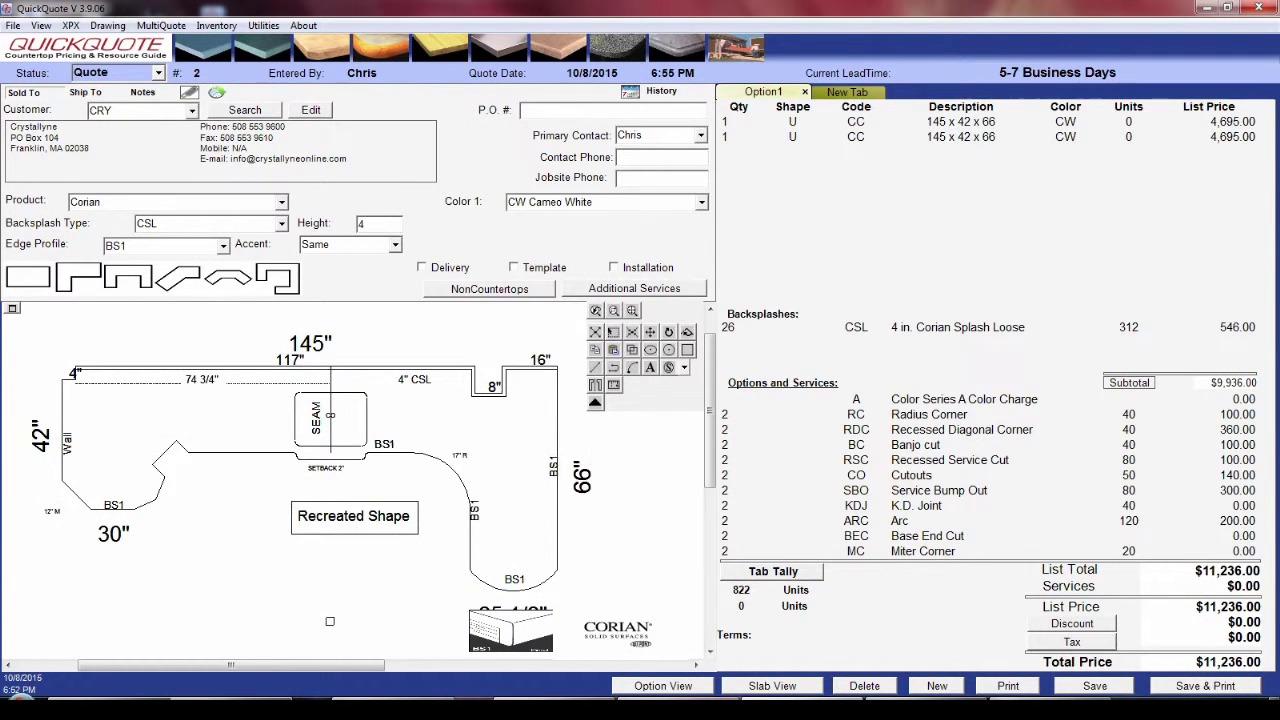
click(633, 312)
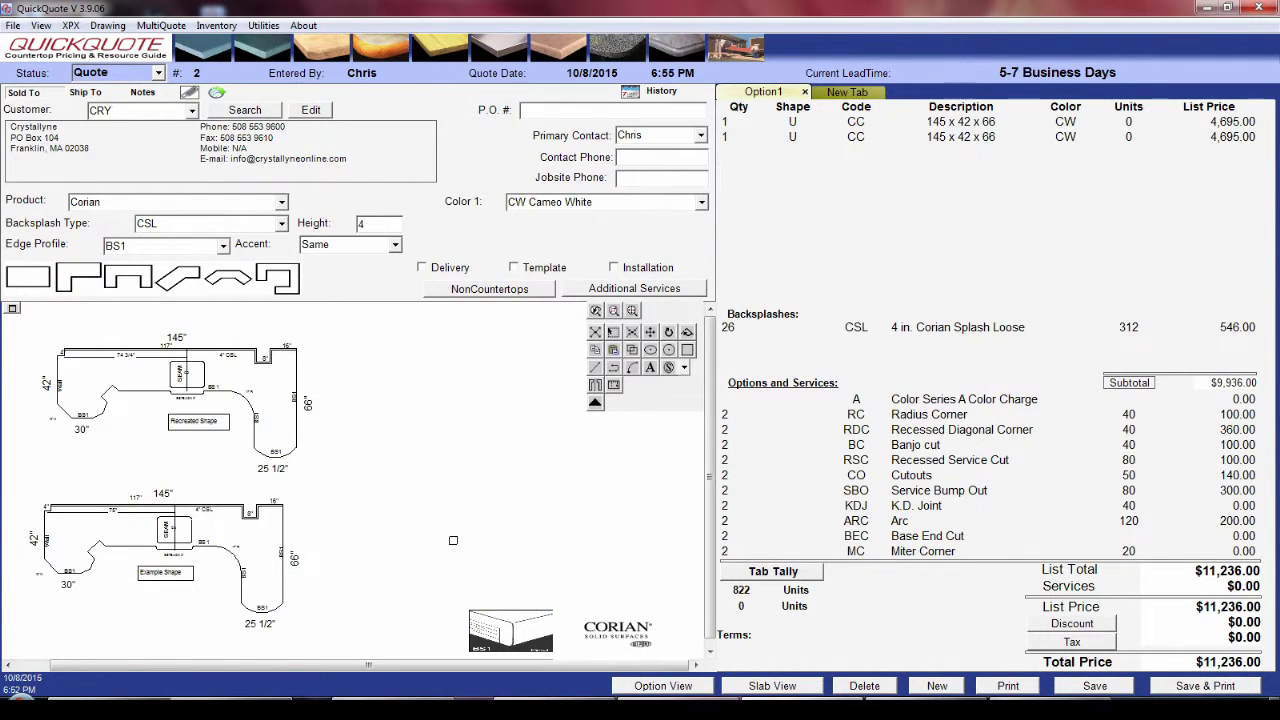